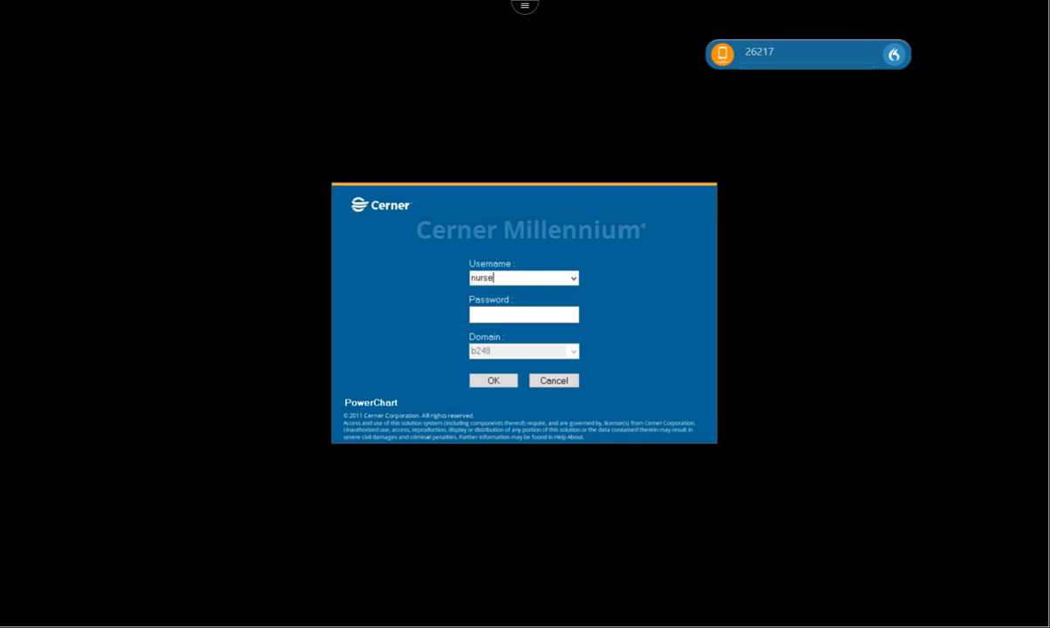
# Log in to PowerChart with the nurse practitioner's username and password.
pyautogui.press('Tab')
pyautogui.press('Return')
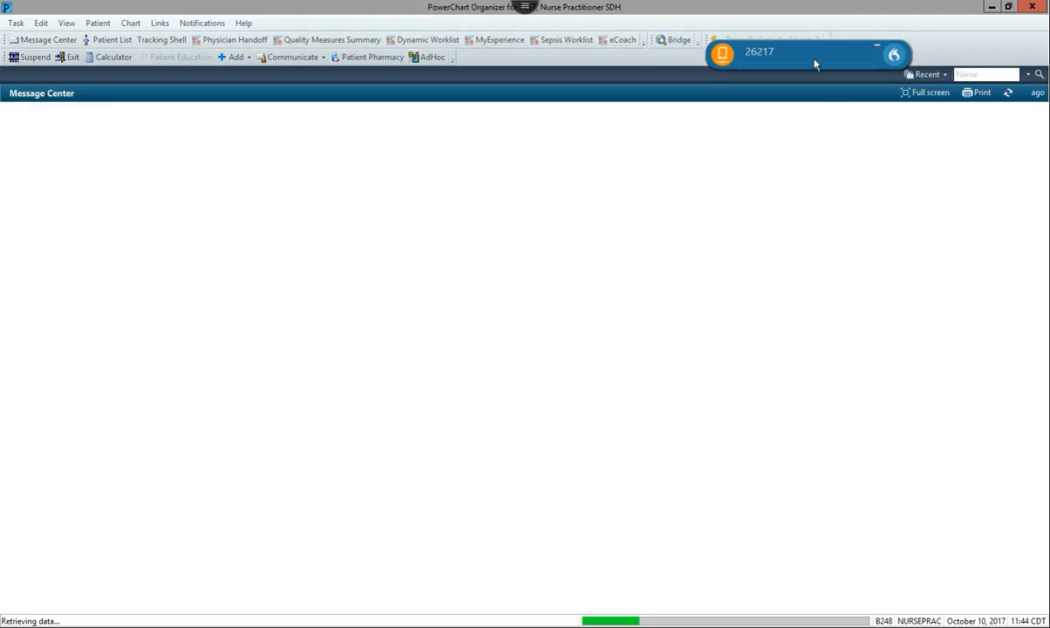
# Move the dictation bar aside and bring up the MyExperience settings page.
pyautogui.moveTo(815, 64); pyautogui.dragTo(887, 50)
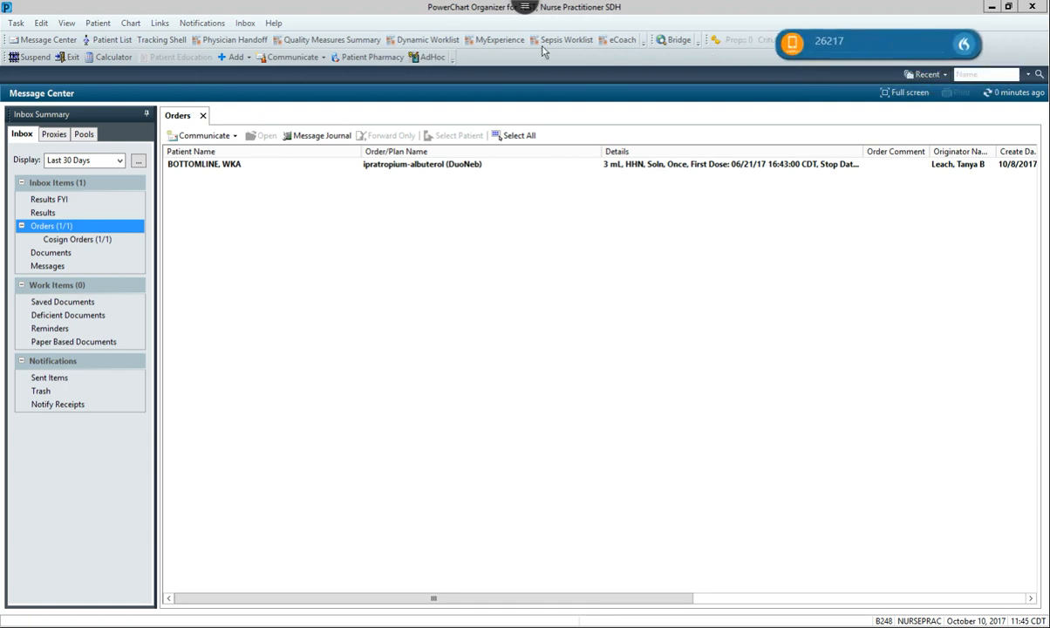
pyautogui.click(495, 42)
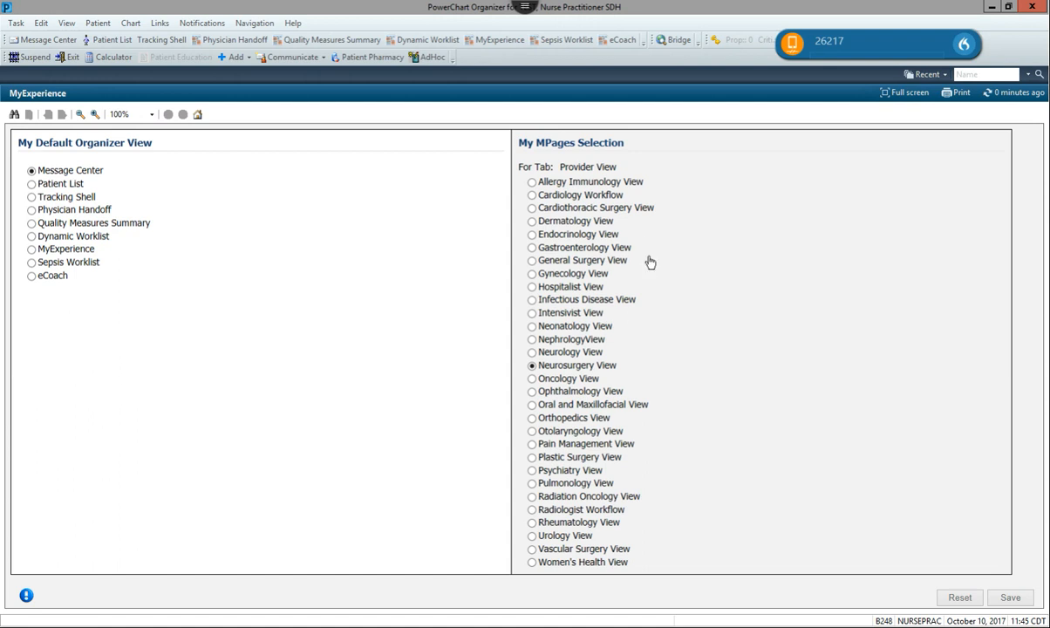
pyautogui.click(532, 300)
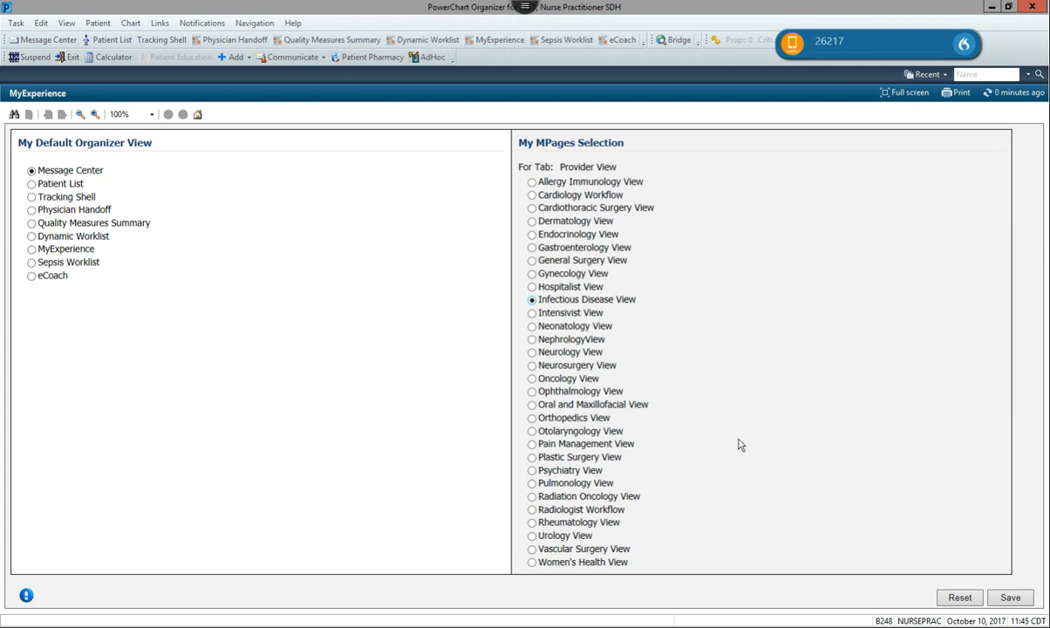
pyautogui.click(958, 597)
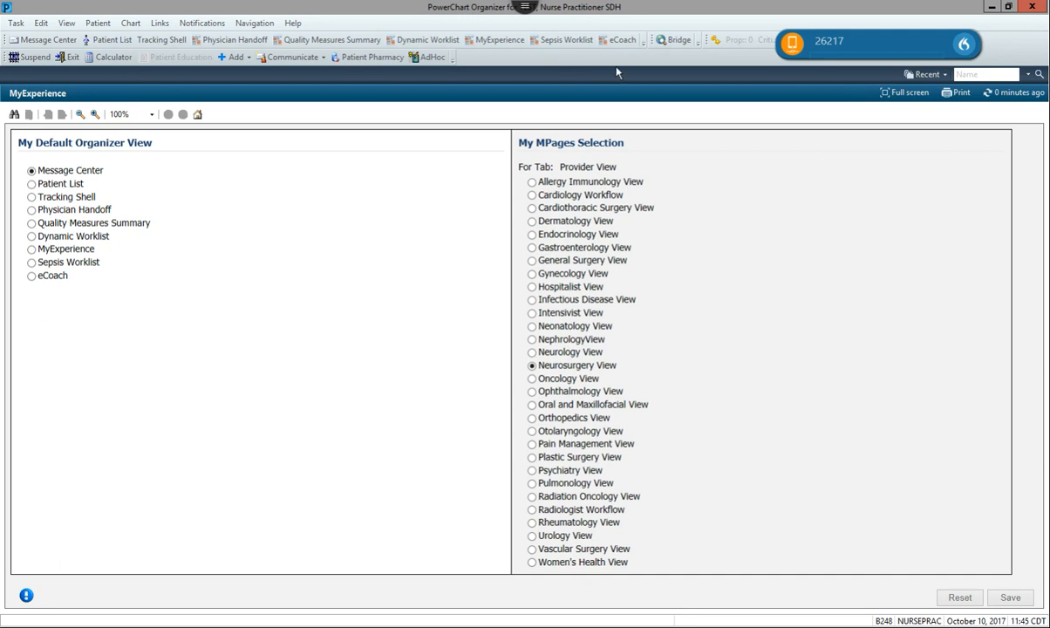
# Open the second recently viewed patient's chart and scroll through its Provider View workflow.
pyautogui.click(943, 76)
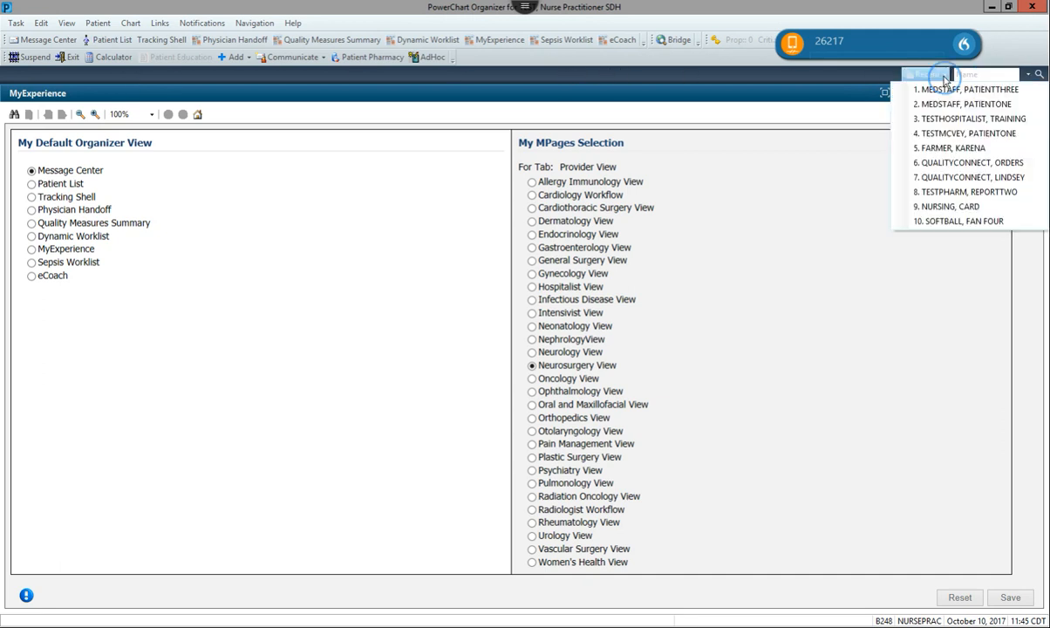
pyautogui.click(954, 104)
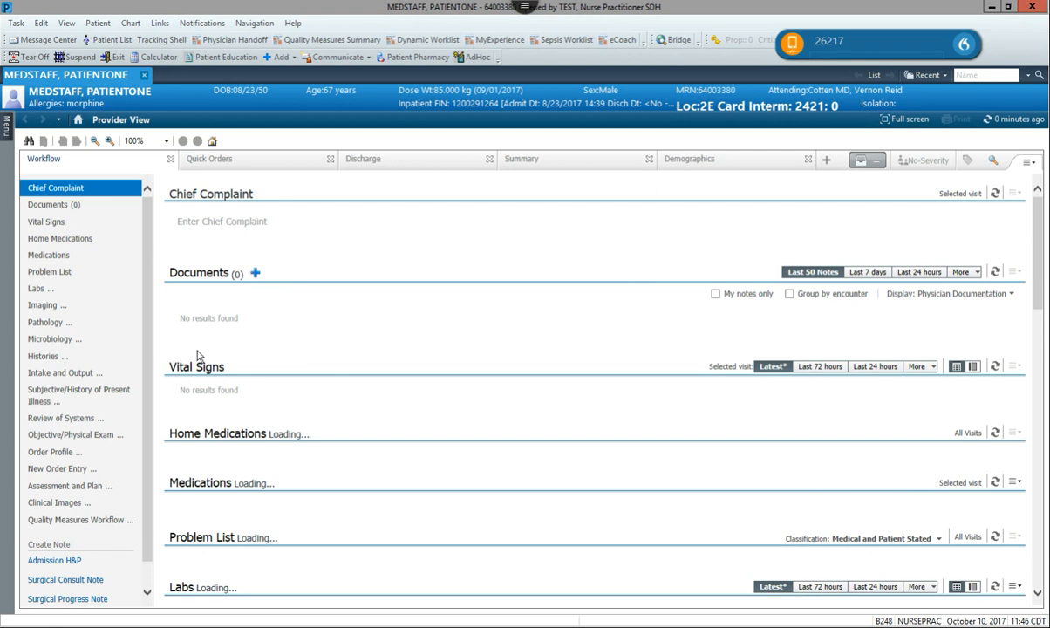
pyautogui.scroll(-5, 488, 256)
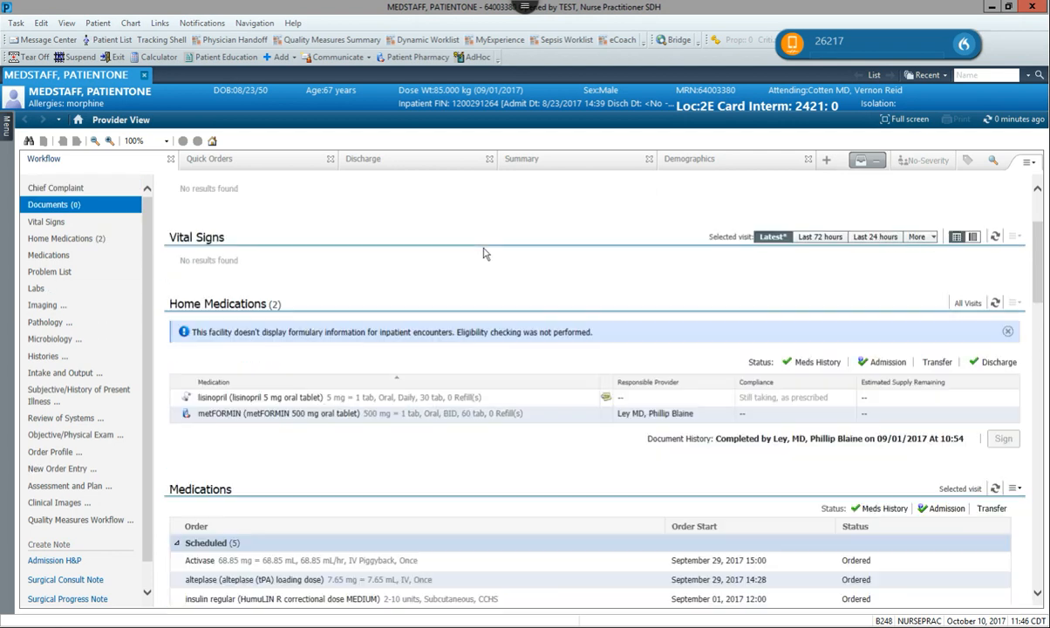
pyautogui.scroll(-10, 502, 259)
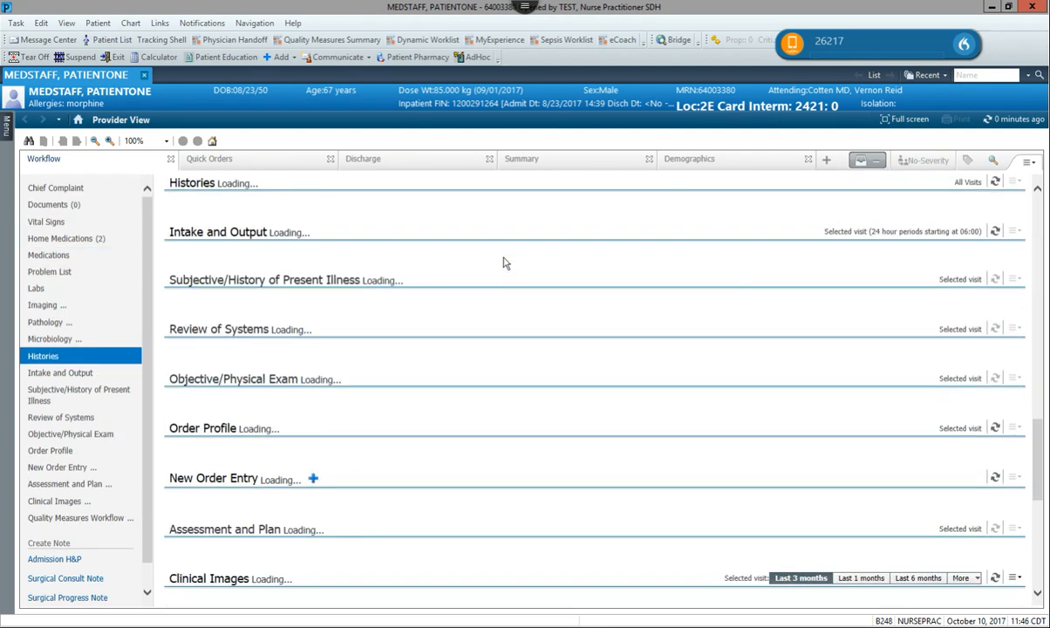
pyautogui.scroll(-8, 304, 294)
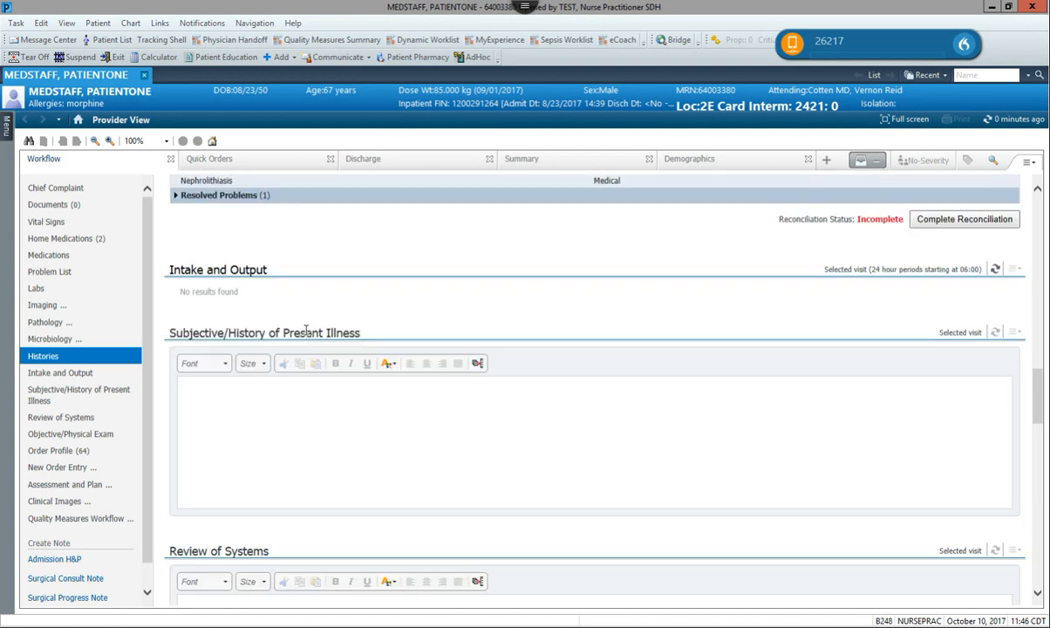
pyautogui.scroll(-1, 307, 338)
pyautogui.scroll(3, 314, 337)
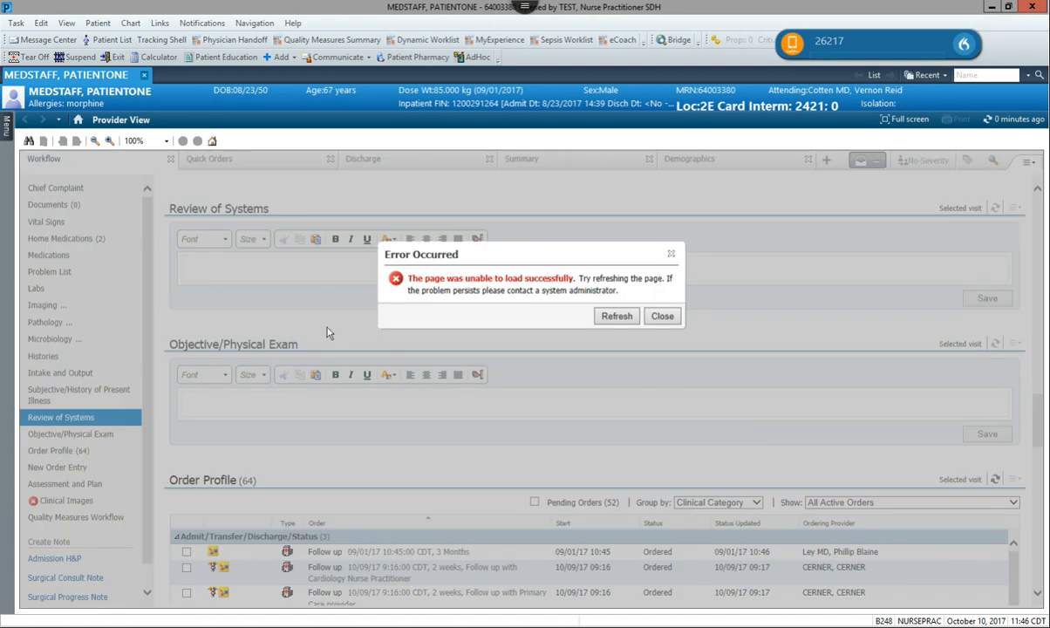
# Reload the section that failed to load, review the rest, and create an Admission H&P note.
pyautogui.click(617, 316)
pyautogui.scroll(3, 479, 312)
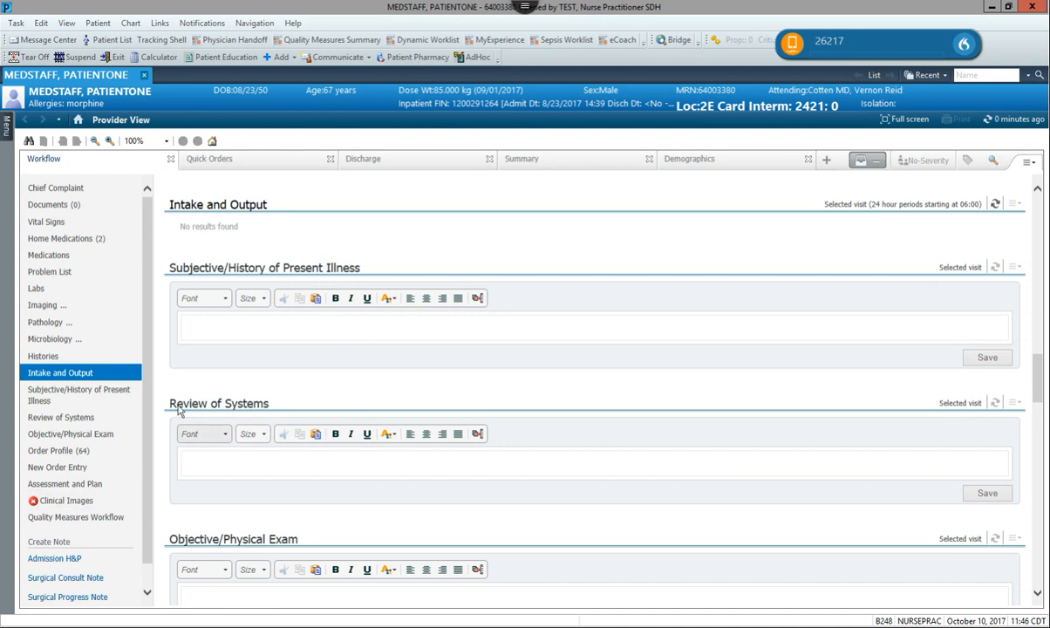
pyautogui.scroll(-1, 249, 385)
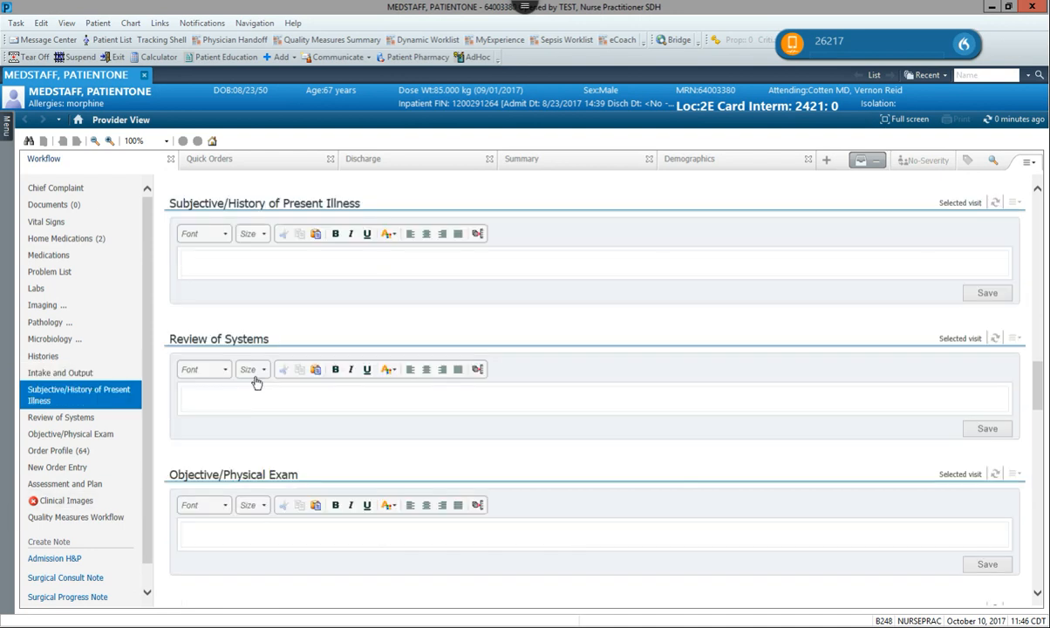
pyautogui.scroll(-1, 214, 395)
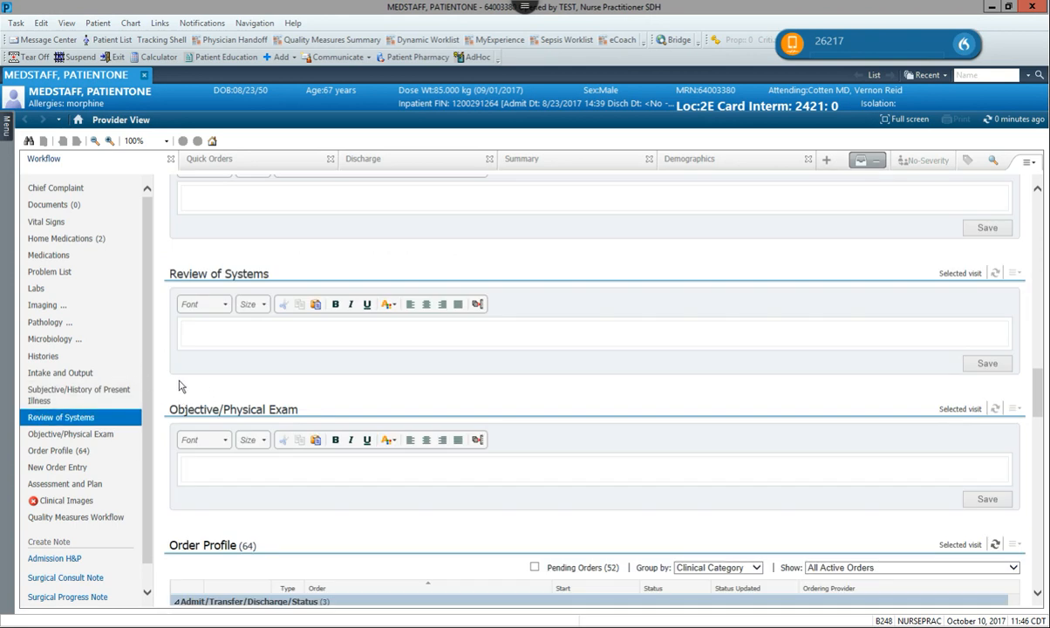
pyautogui.scroll(-1, 138, 366)
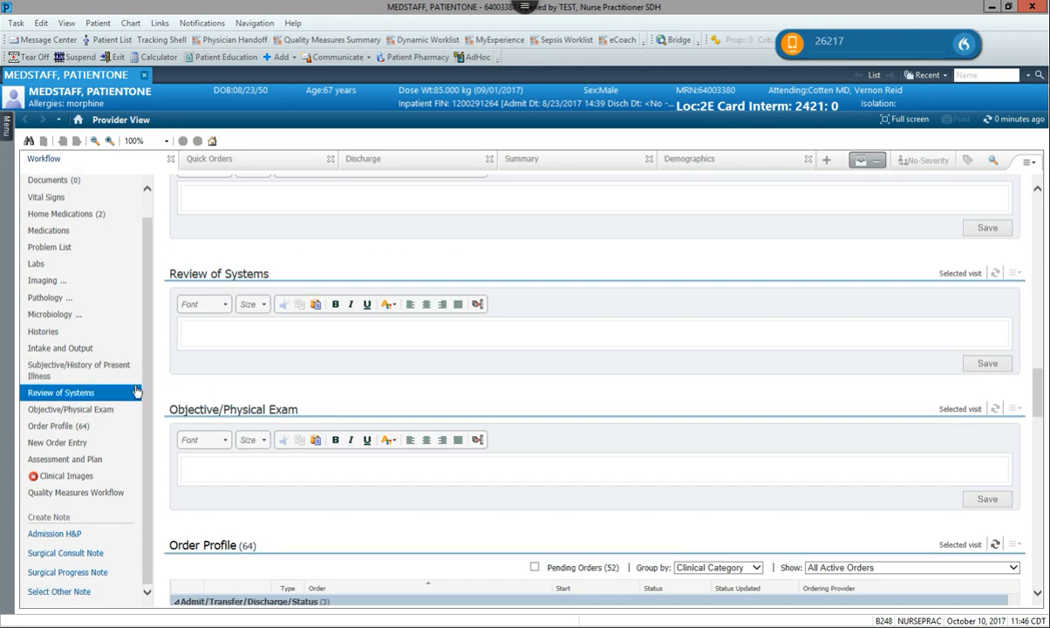
pyautogui.scroll(-1, 250, 389)
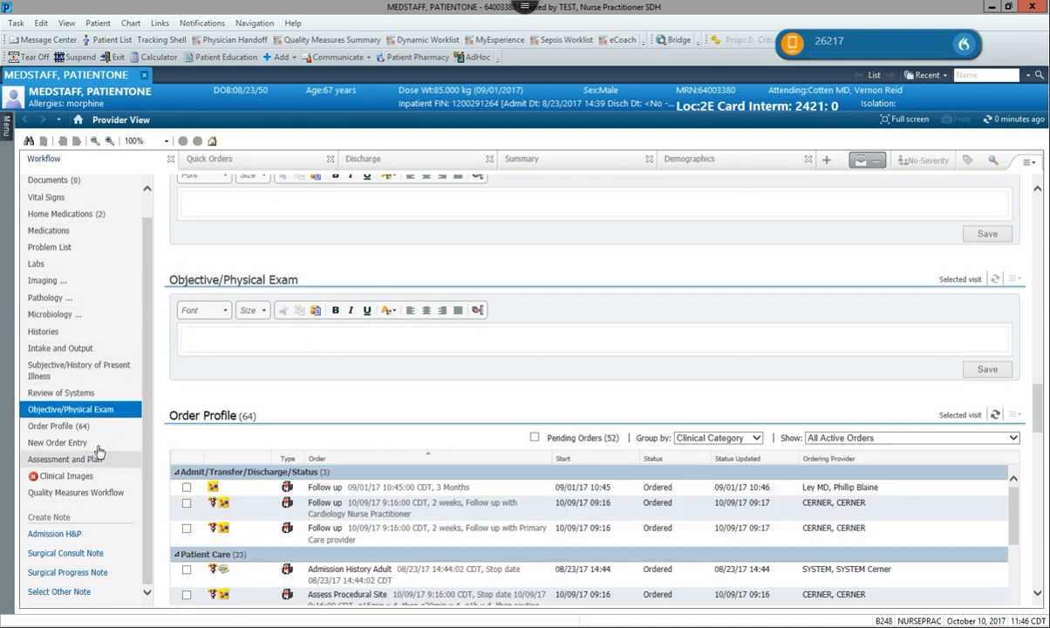
pyautogui.scroll(-1, 257, 411)
pyautogui.scroll(-5, 257, 411)
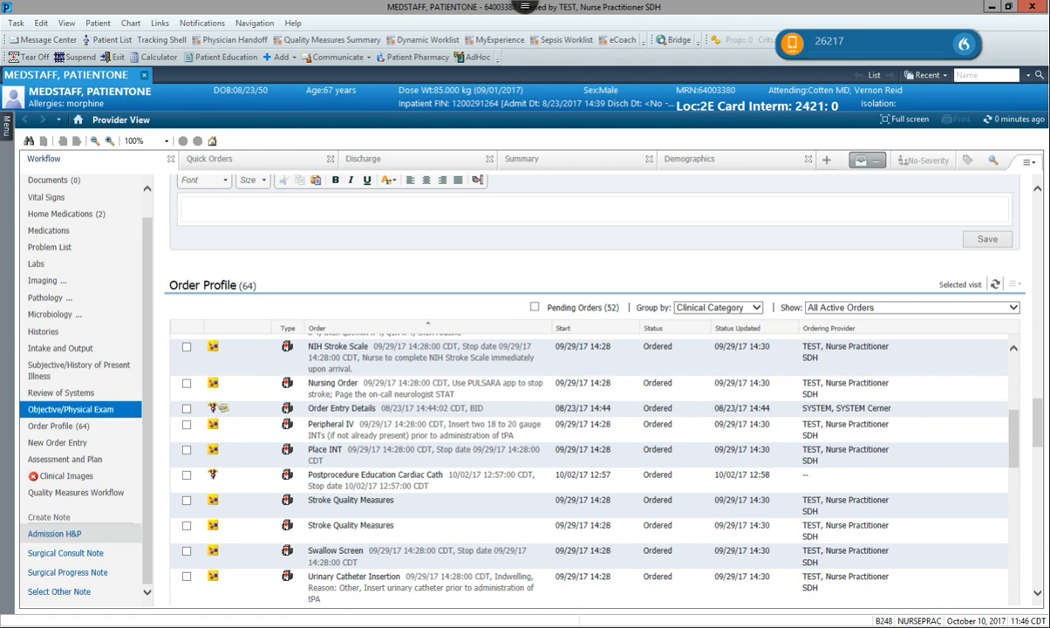
pyautogui.click(62, 540)
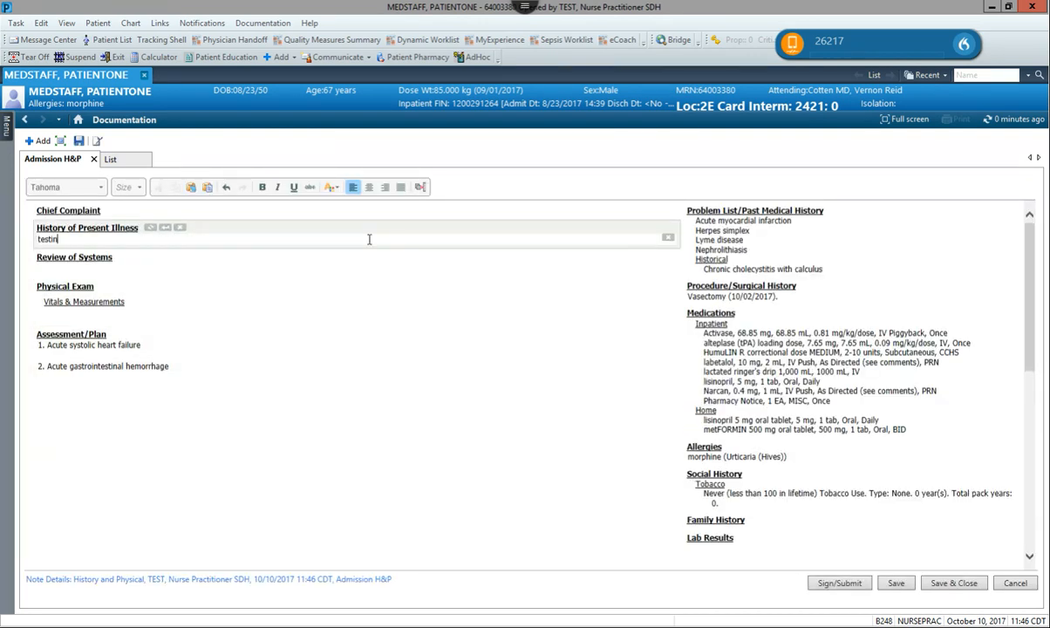
# Insert the complete Review of Systems and Physical Exam auto-text templates.
pyautogui.write('ROS')
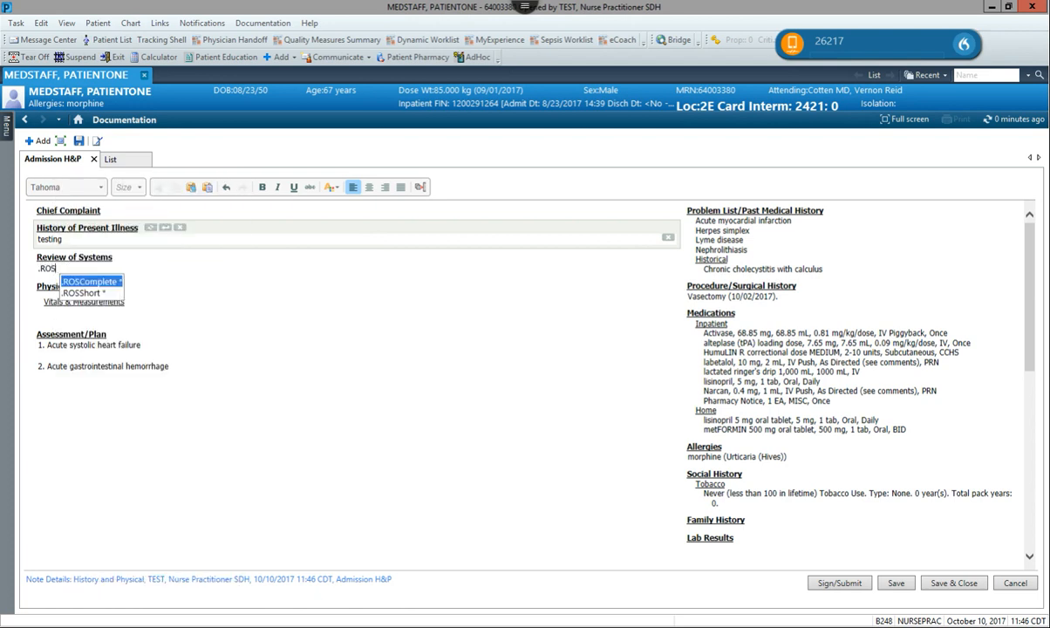
pyautogui.press('Return')
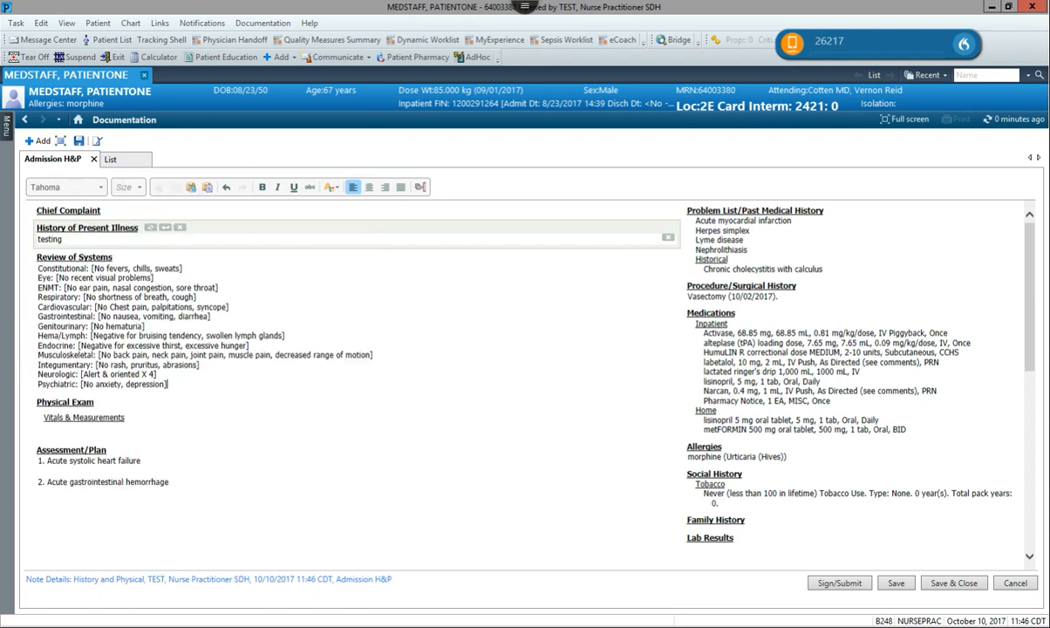
pyautogui.write('.PE')
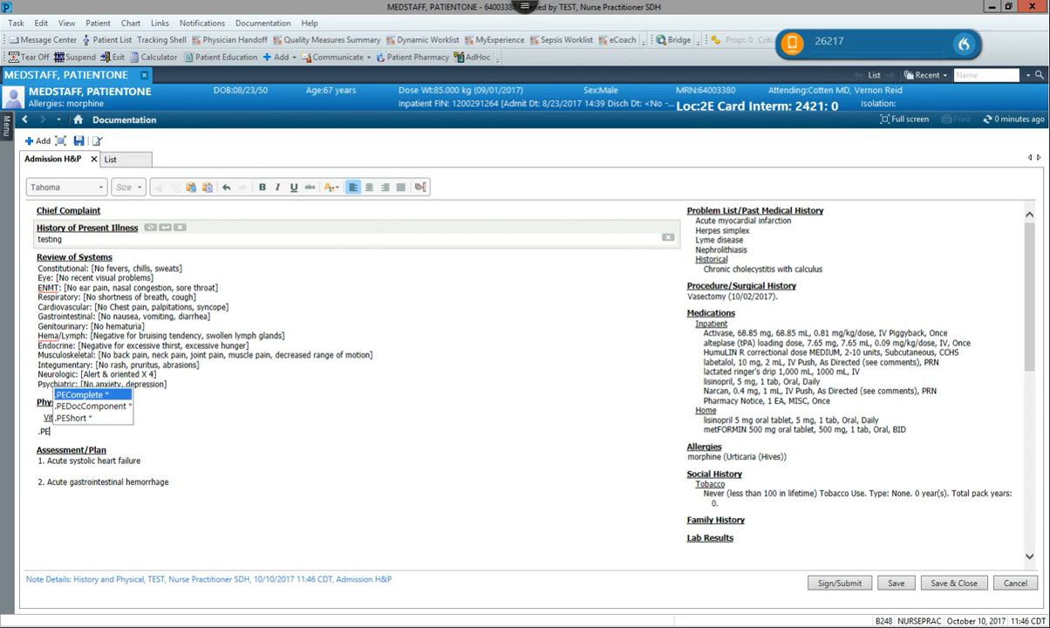
pyautogui.press('Return')
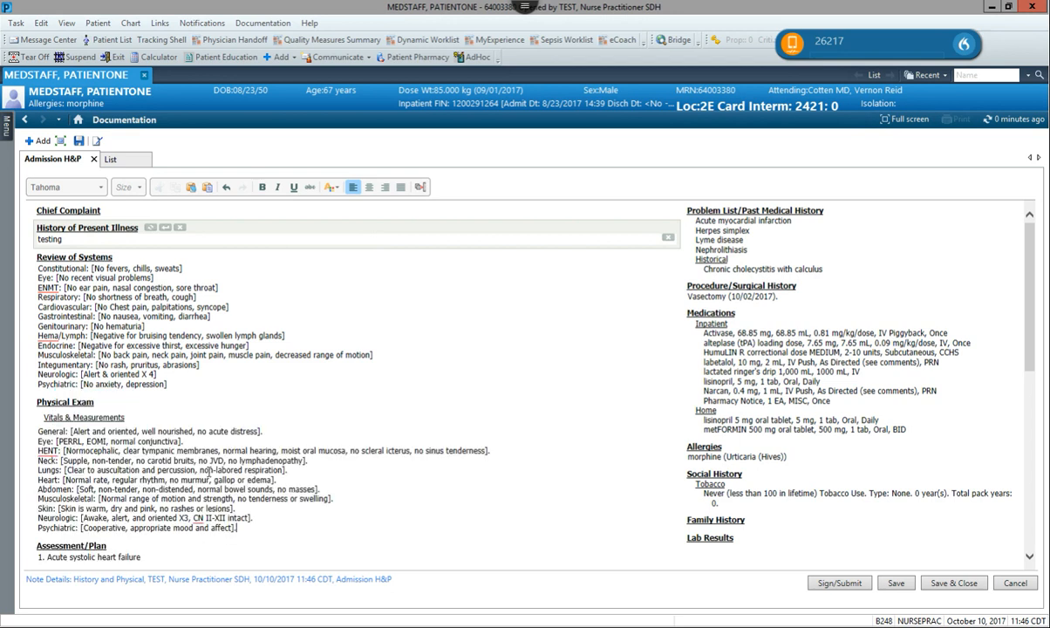
# Delete the acute gastrointestinal hemorrhage item from the Assessment/Plan and open Sign/Submit.
pyautogui.scroll(-3, 209, 472)
pyautogui.click(83, 403)
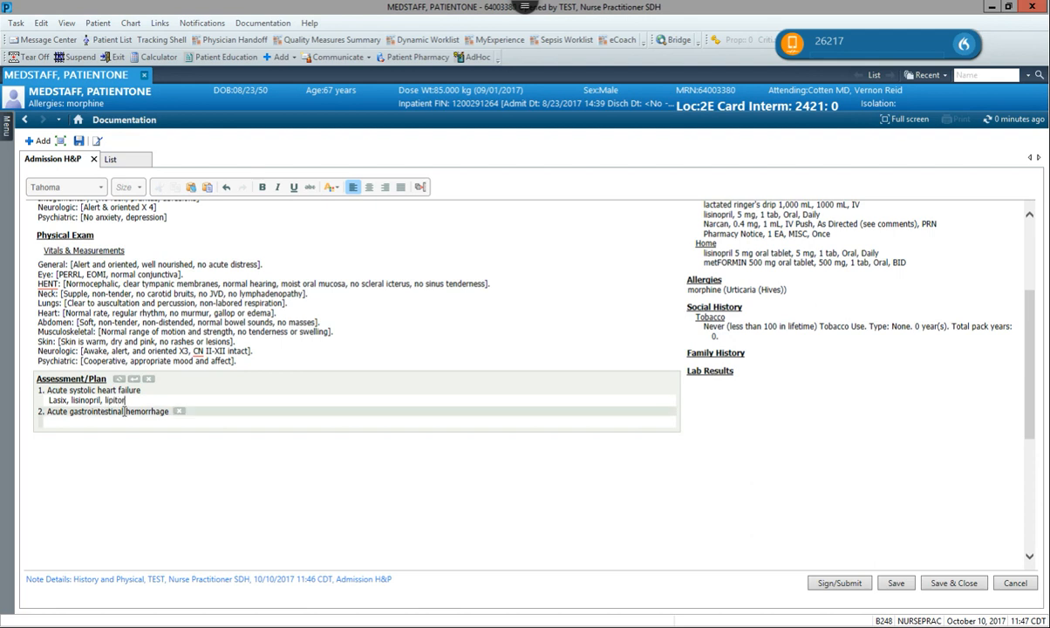
pyautogui.click(178, 412)
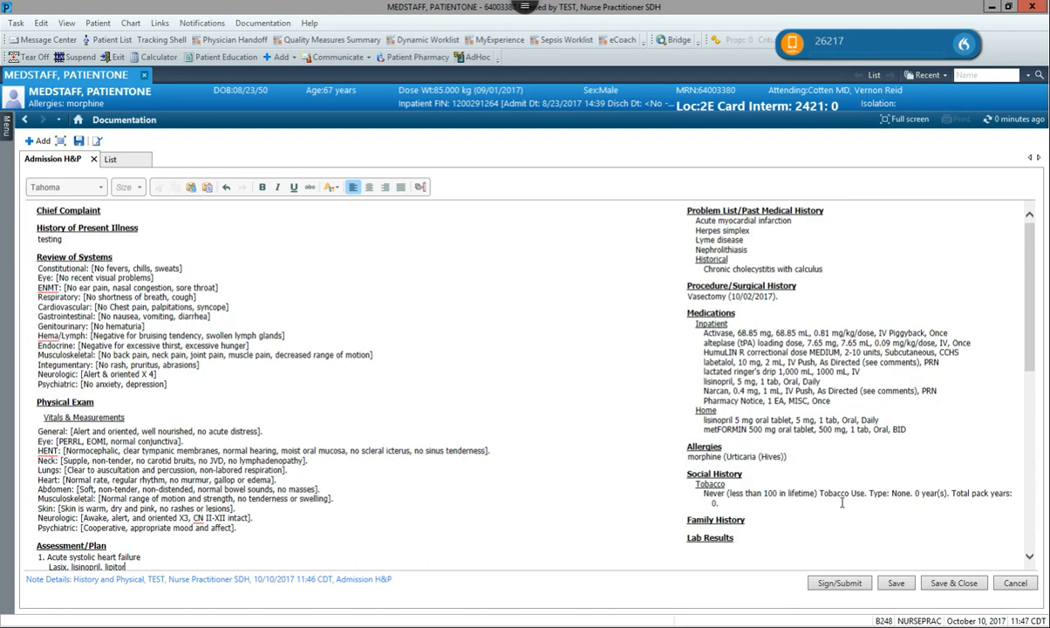
pyautogui.click(855, 583)
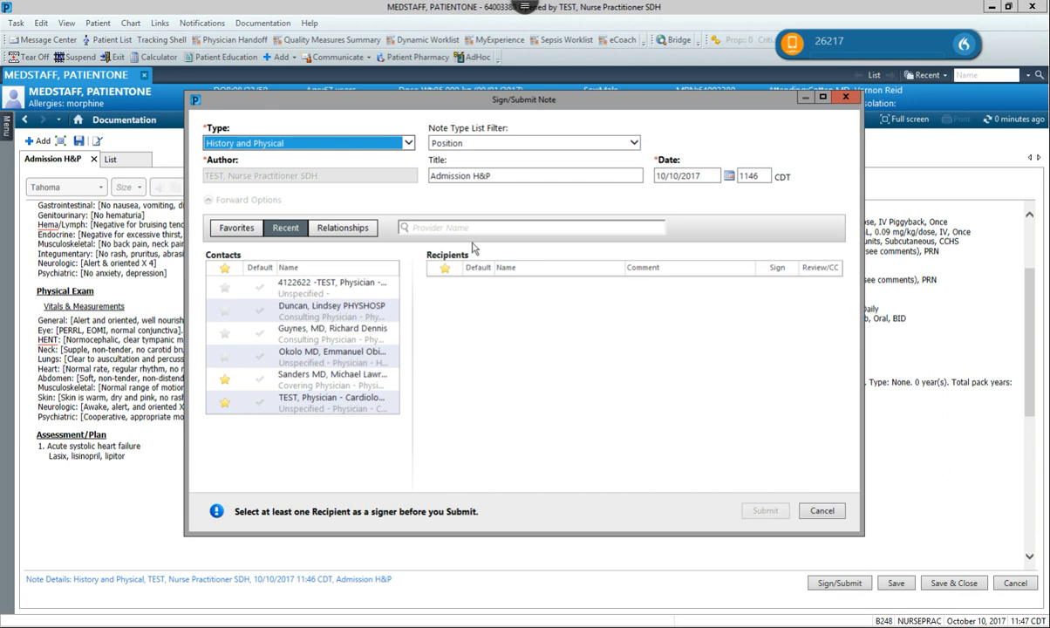
# Search for the covering physician and add them to the note's recipients.
pyautogui.click(445, 227)
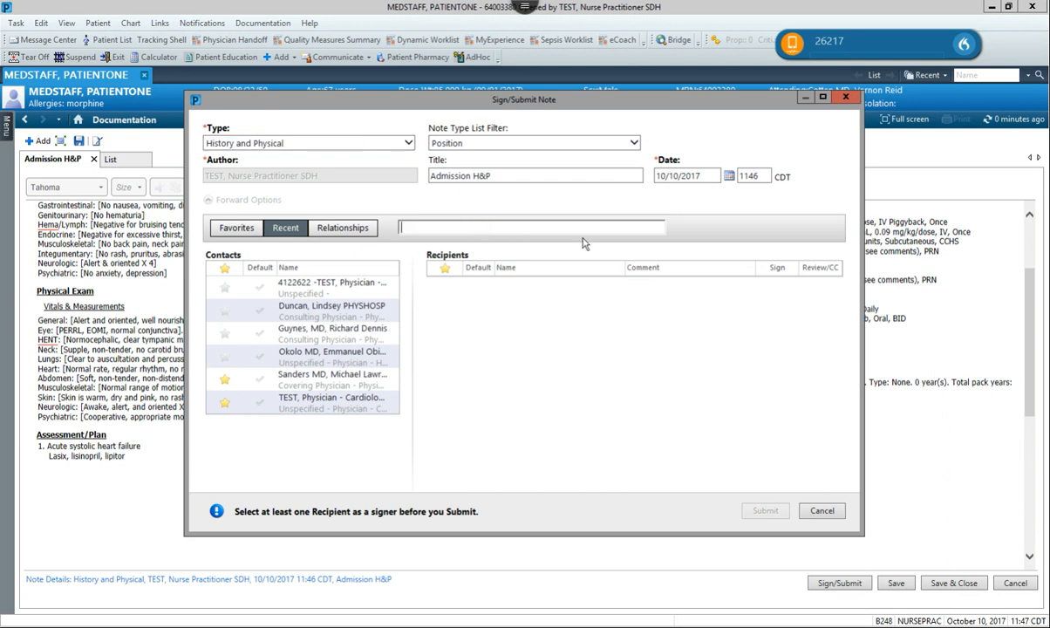
pyautogui.press('Return')
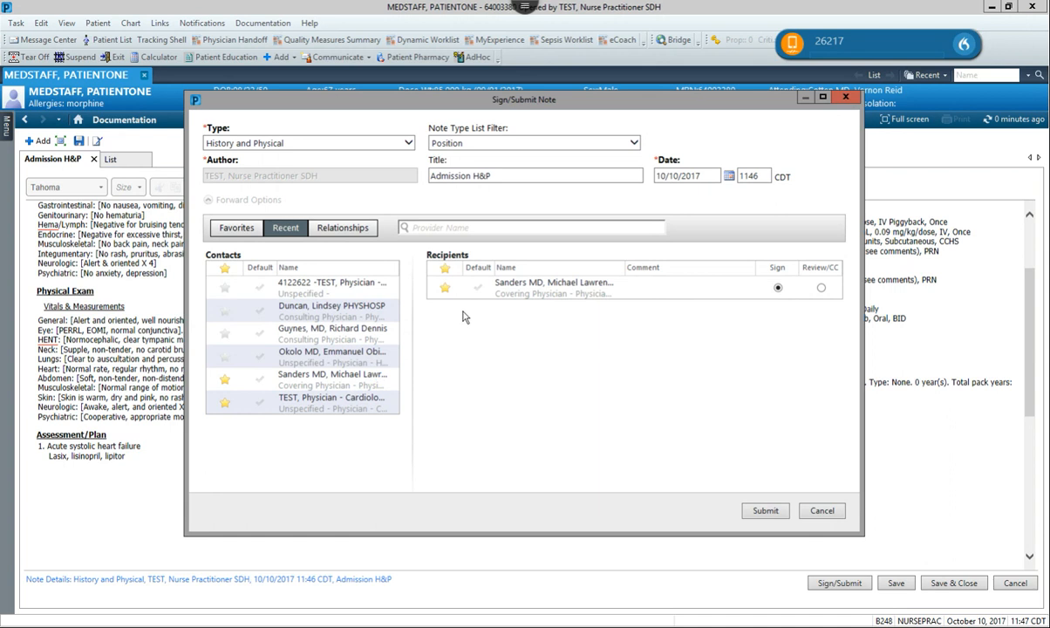
pyautogui.click(606, 291)
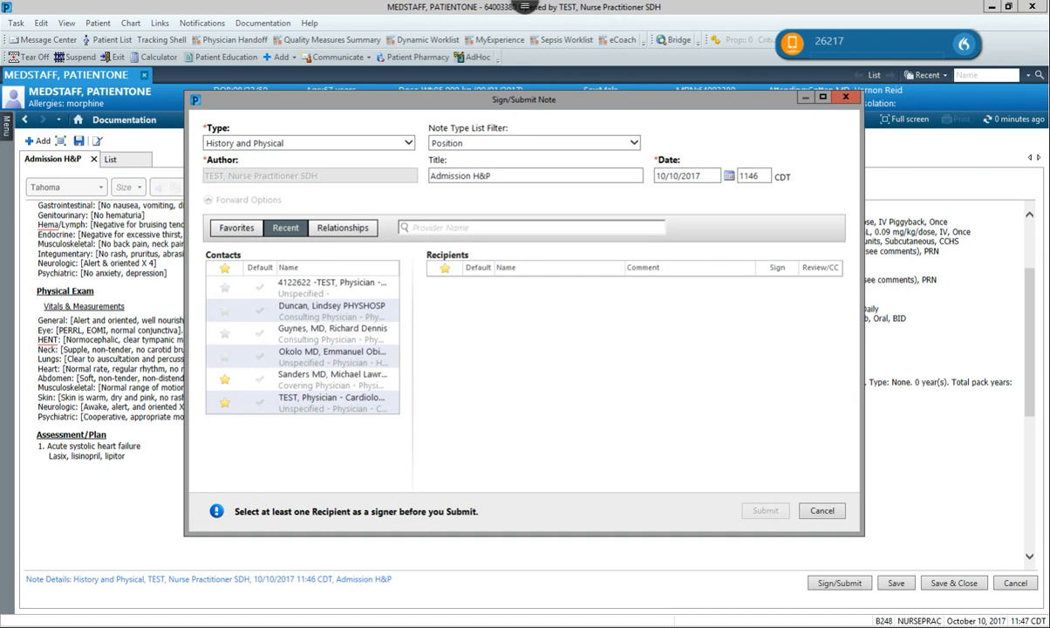
pyautogui.click(379, 381)
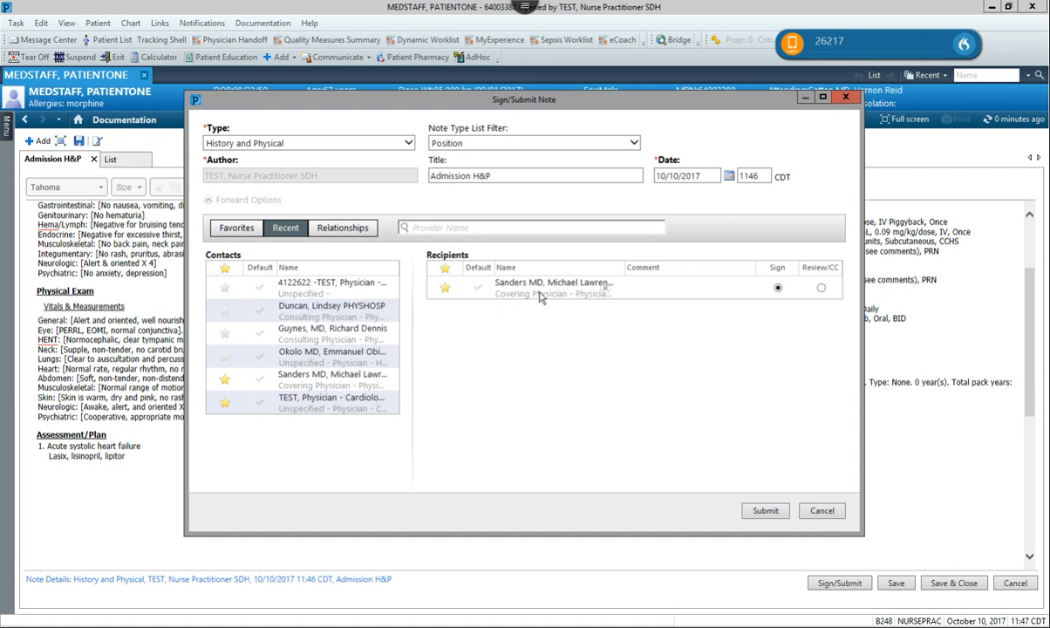
# Set the covering physician as the required signer and submit the Admission H&P.
pyautogui.click(665, 285)
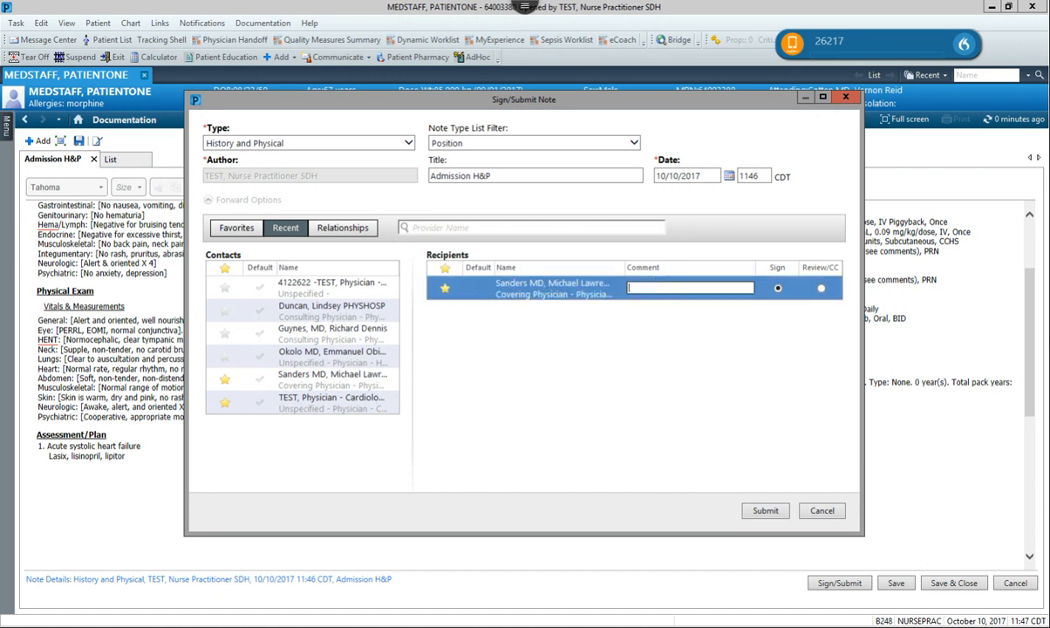
pyautogui.click(521, 383)
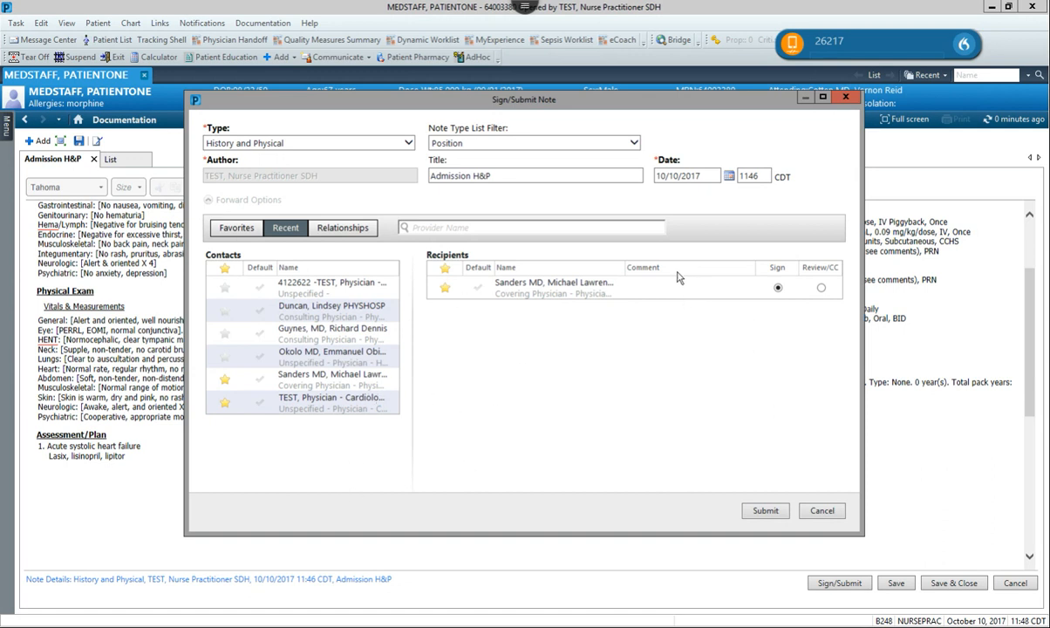
pyautogui.doubleClick(569, 278)
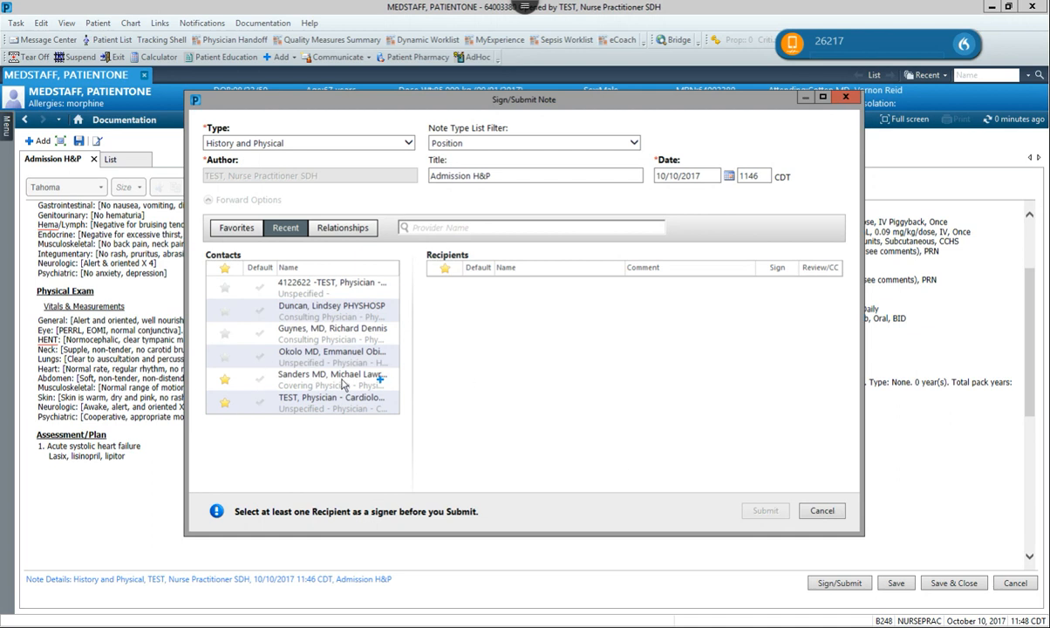
pyautogui.moveTo(357, 364); pyautogui.dragTo(464, 417)
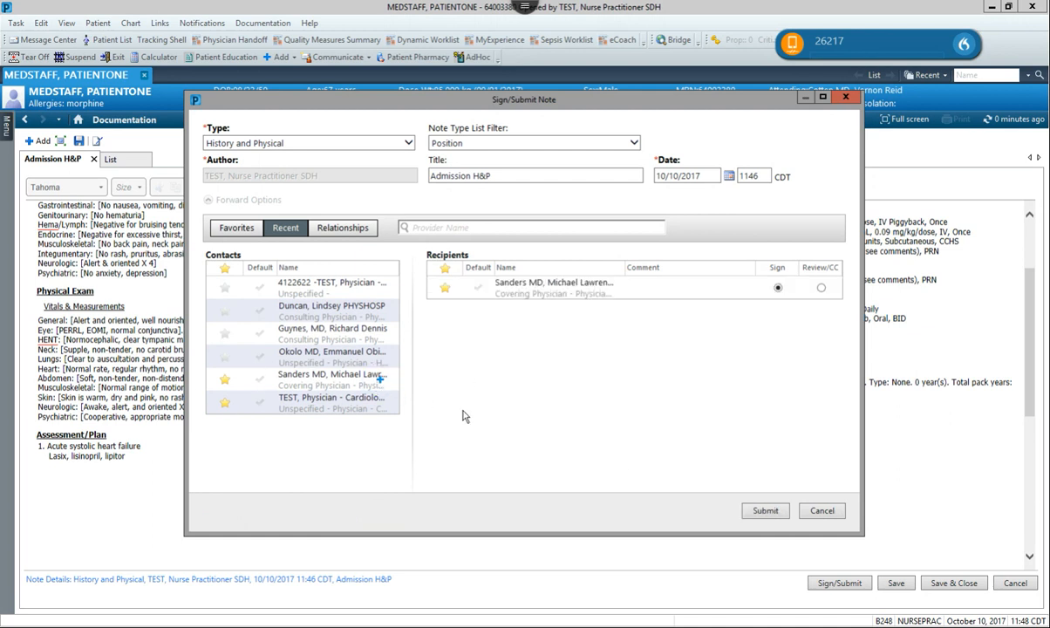
pyautogui.click(763, 510)
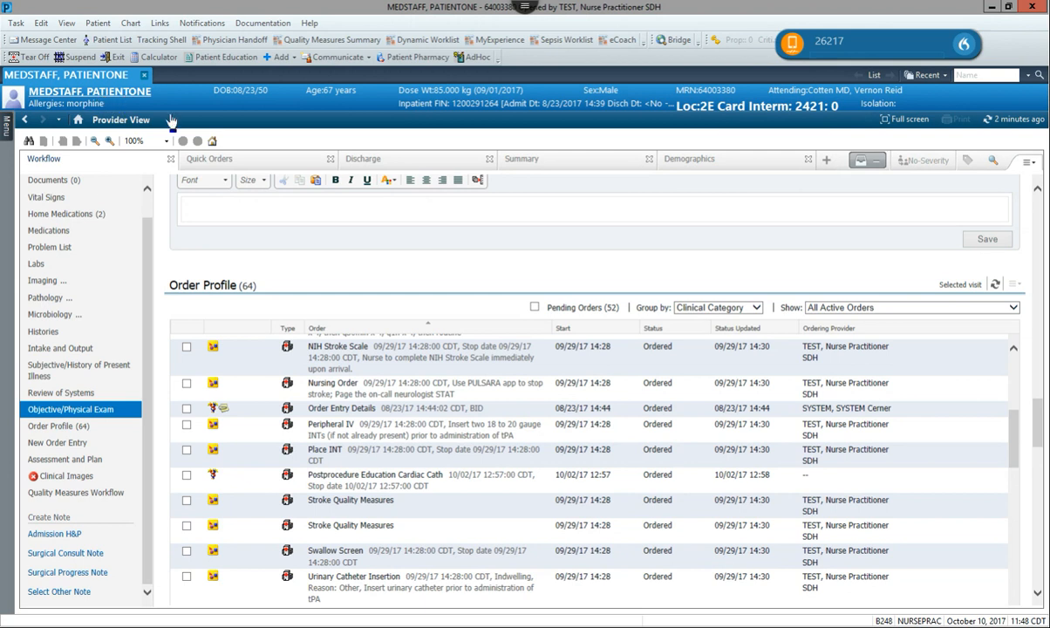
# Suspend the nurse practitioner's PowerChart session.
pyautogui.click(74, 57)
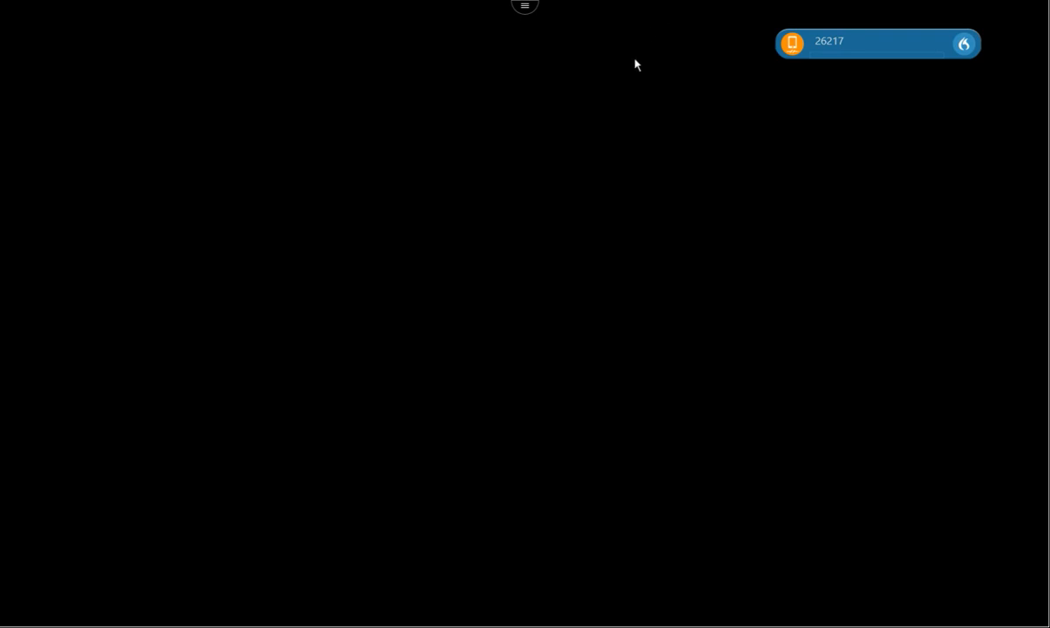
# Sign back in with the physician's username and password.
pyautogui.click(514, 275)
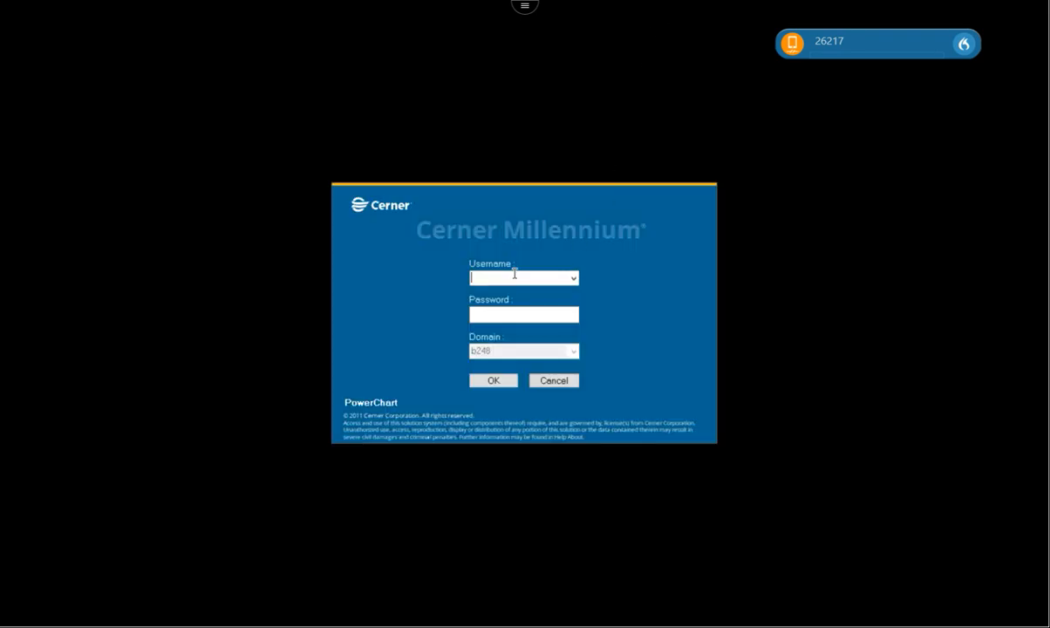
pyautogui.press('Tab')
pyautogui.press('Return')
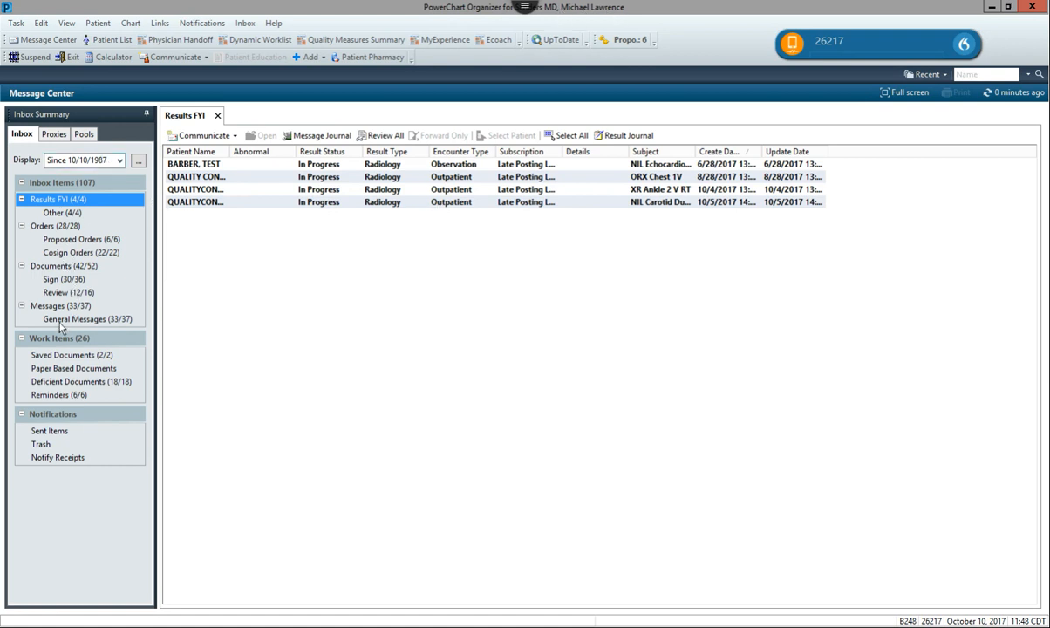
# Open the new Admission H&P listed under Inbox Documents > Sign.
pyautogui.click(69, 279)
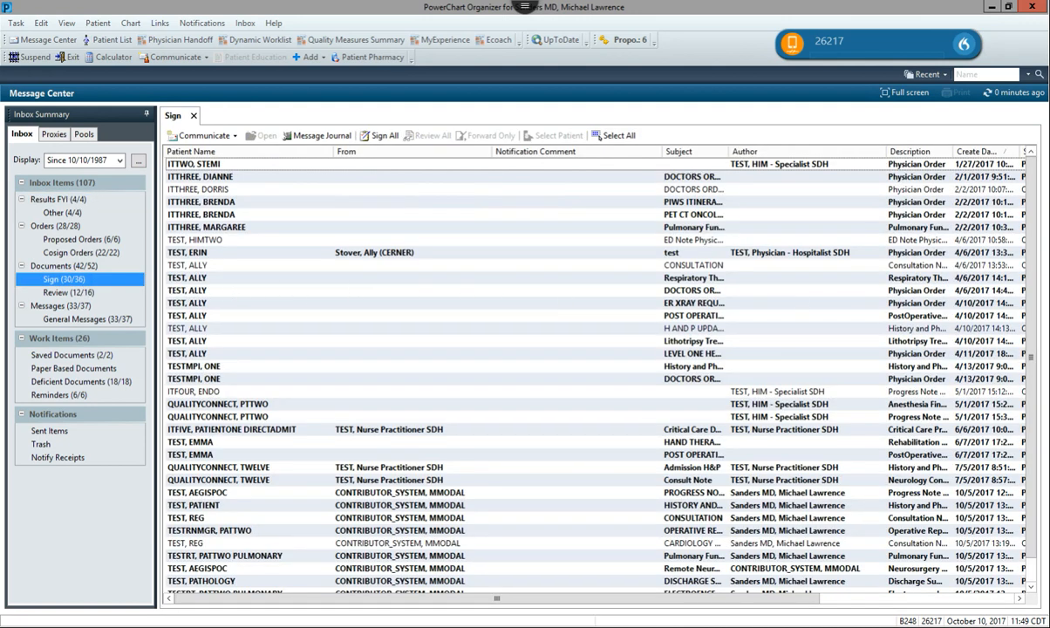
pyautogui.scroll(-1, 968, 358)
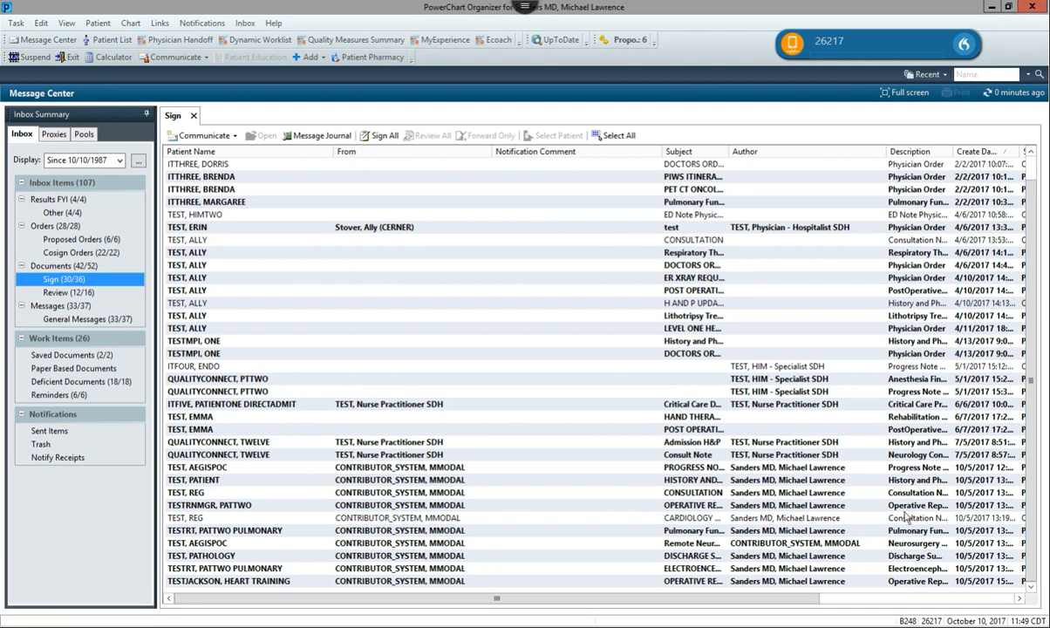
pyautogui.scroll(1, 974, 248)
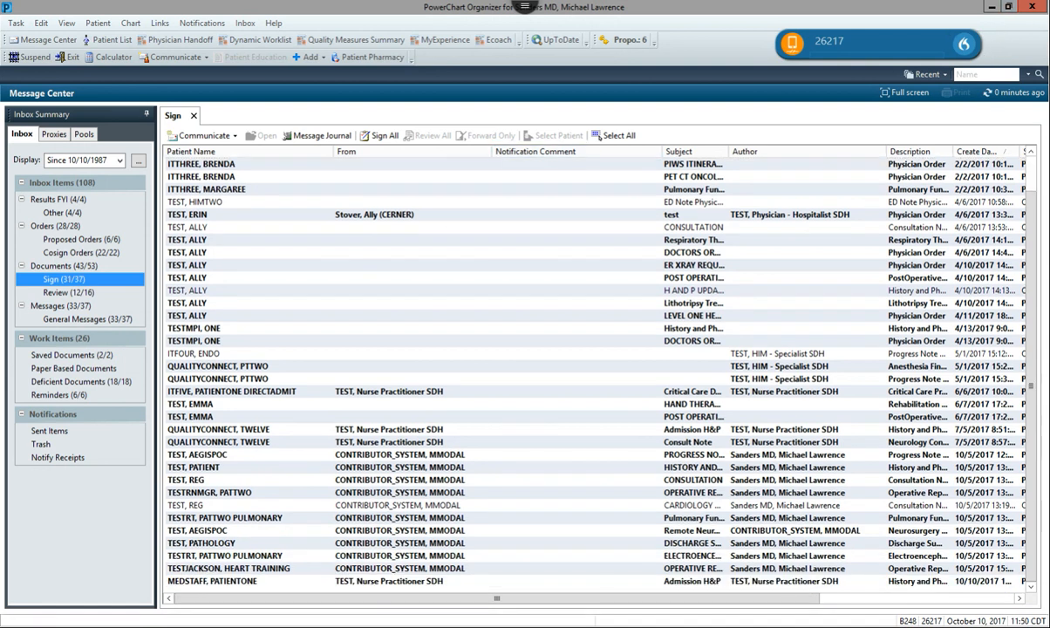
pyautogui.click(228, 581)
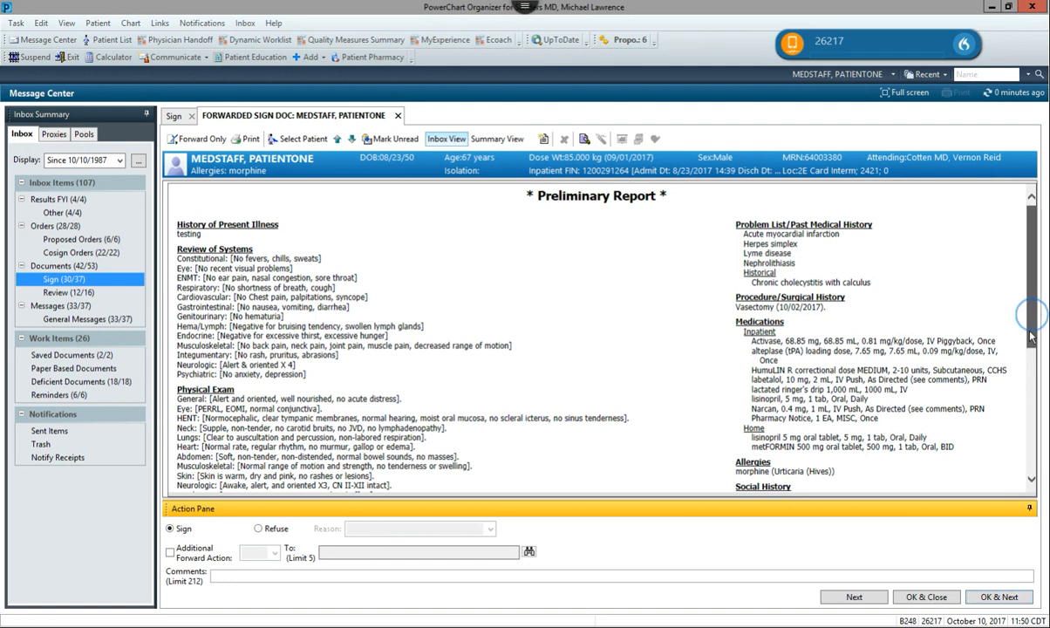
# Check the signature section, then choose Modify on the Admission H&P report.
pyautogui.click(1026, 442)
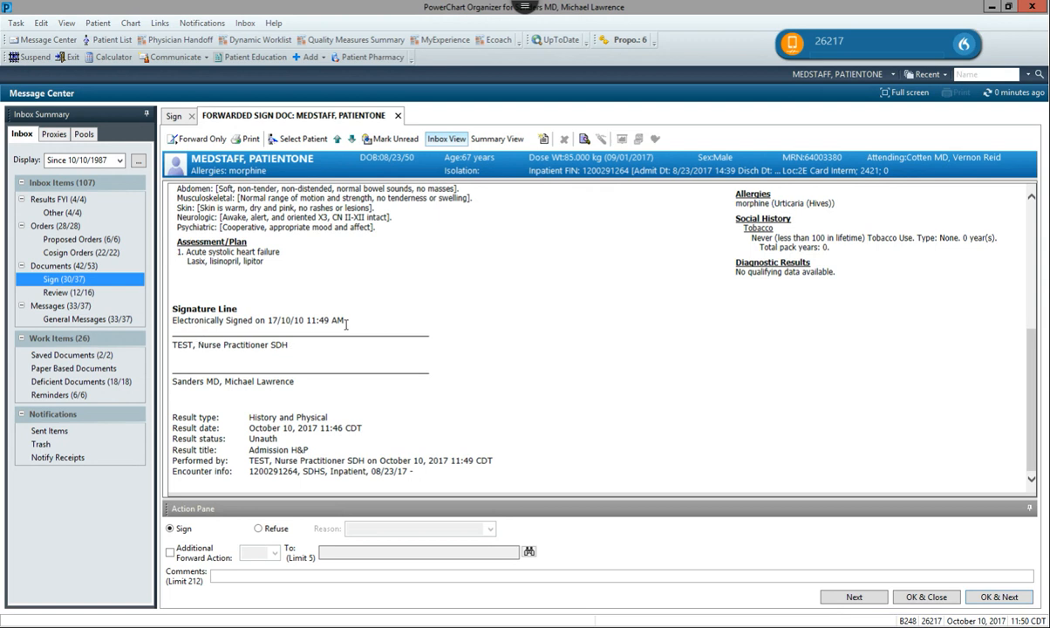
pyautogui.rightClick(553, 324)
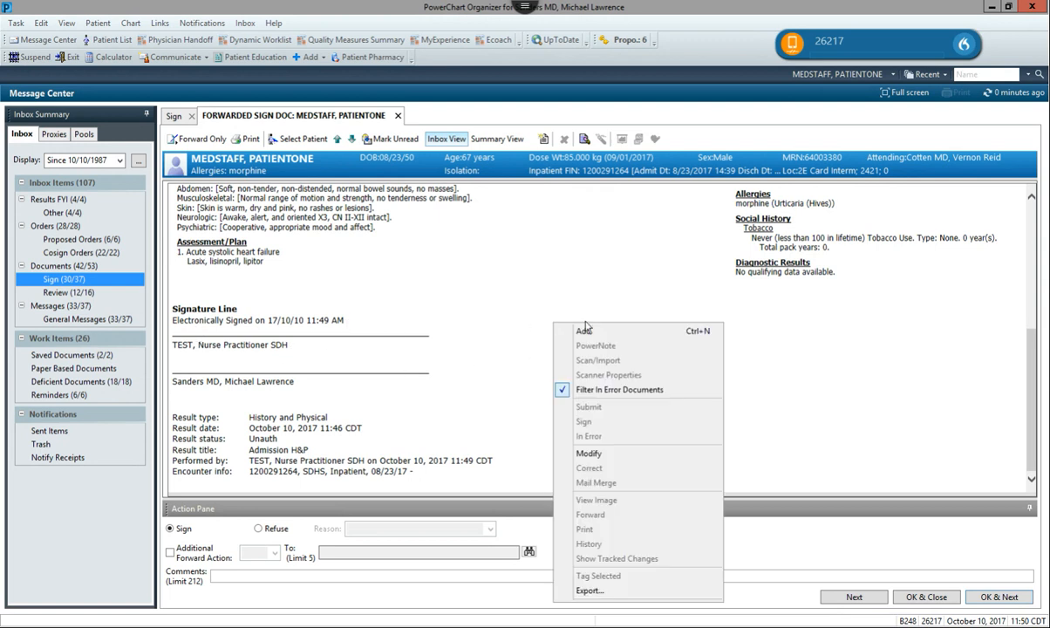
pyautogui.click(588, 454)
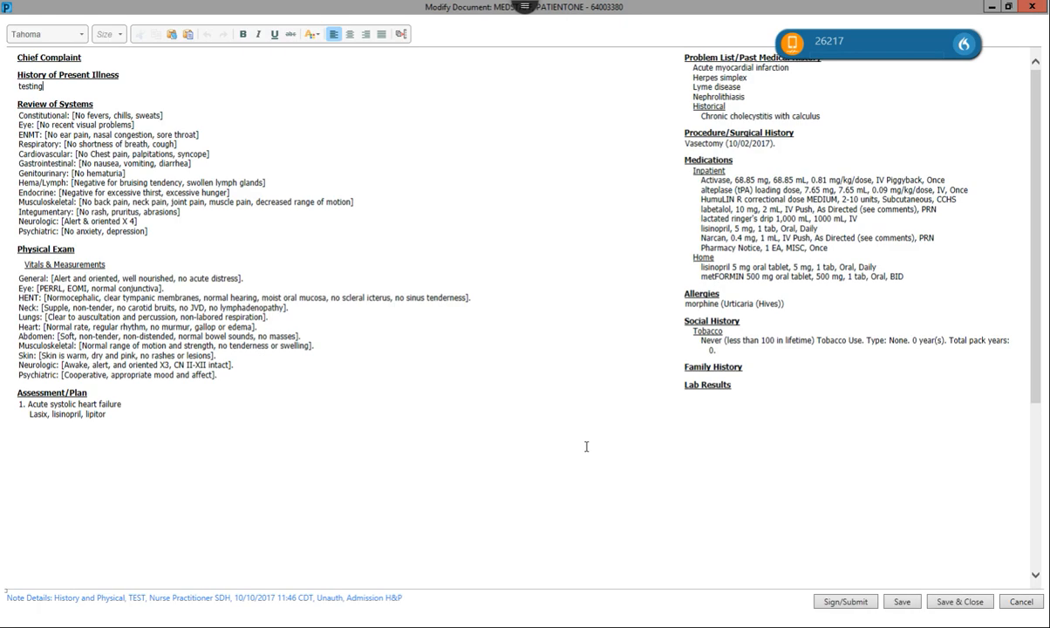
# Append 'Malignant hypertension' and 'Acute kidney injury - follow bmp' to the plan, then open Sign/Submit.
pyautogui.click(161, 418)
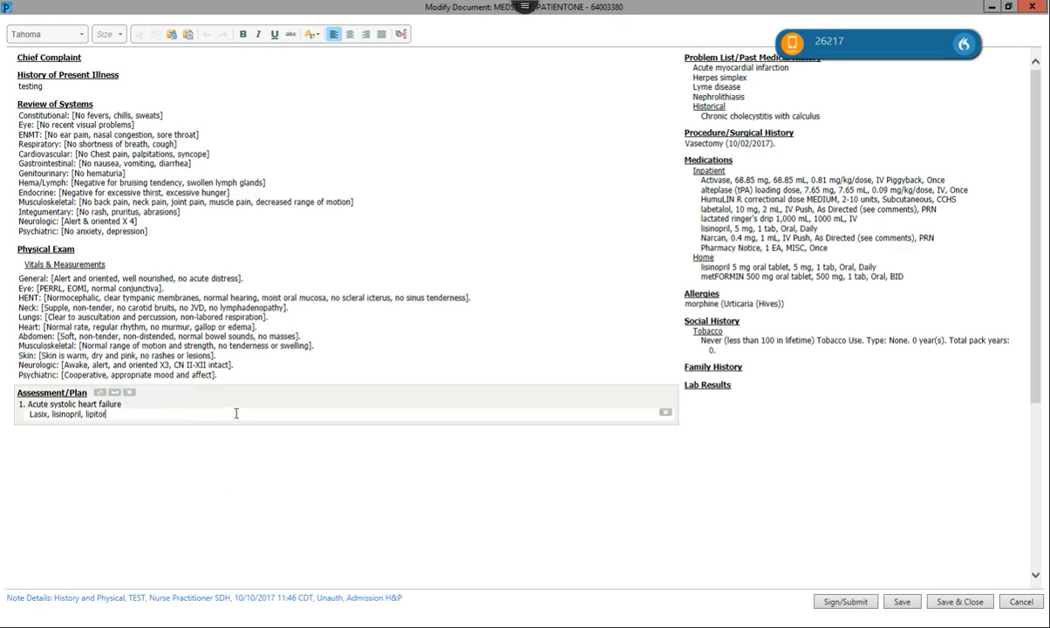
pyautogui.press('Return')
pyautogui.press('Return')
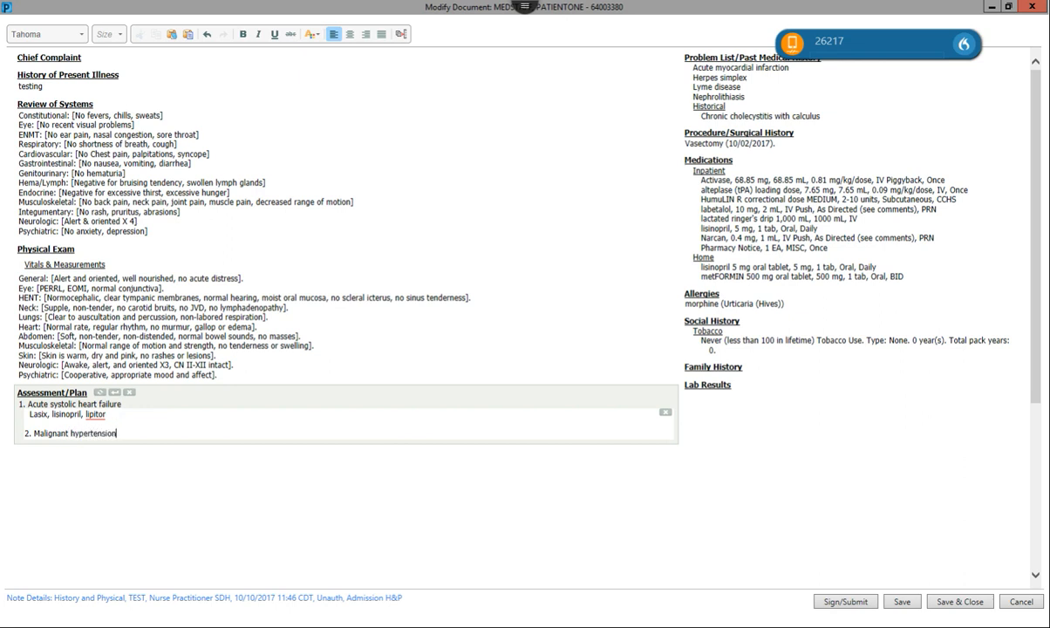
pyautogui.press('Return')
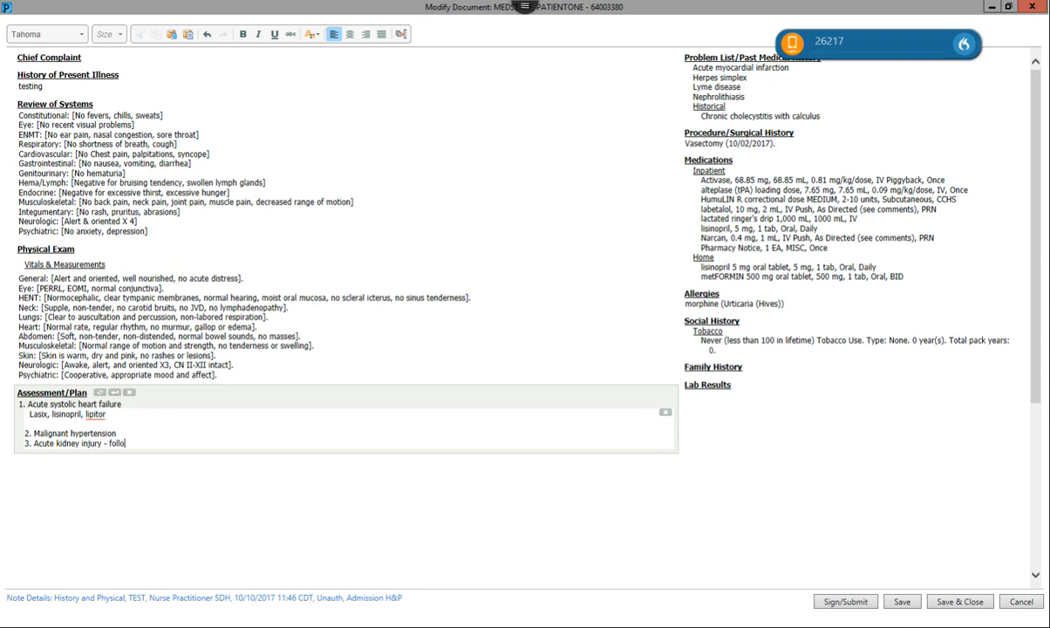
pyautogui.write('bmp')
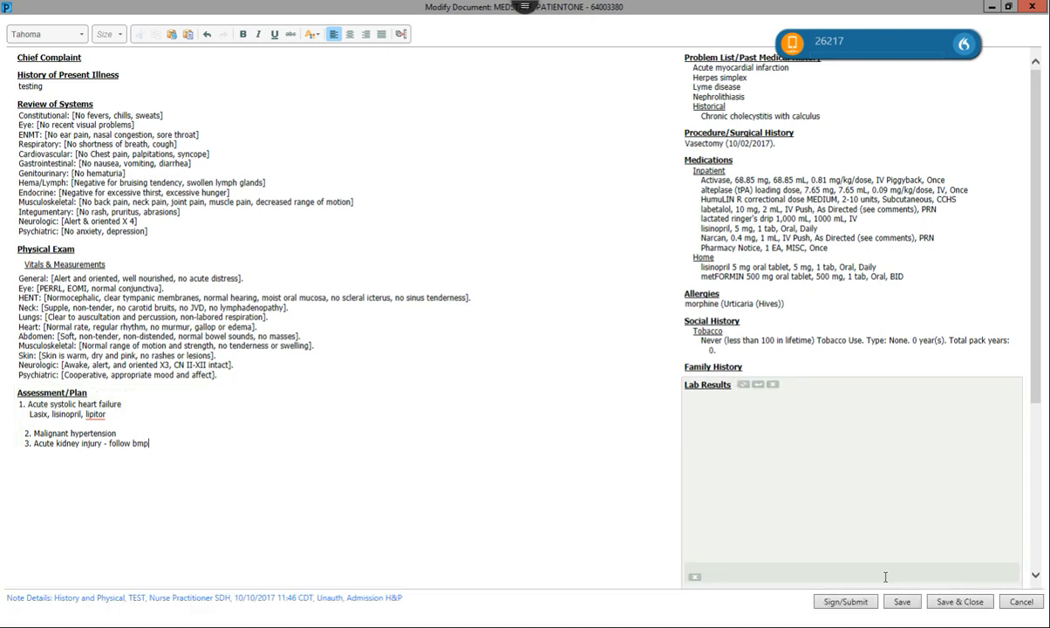
pyautogui.click(850, 601)
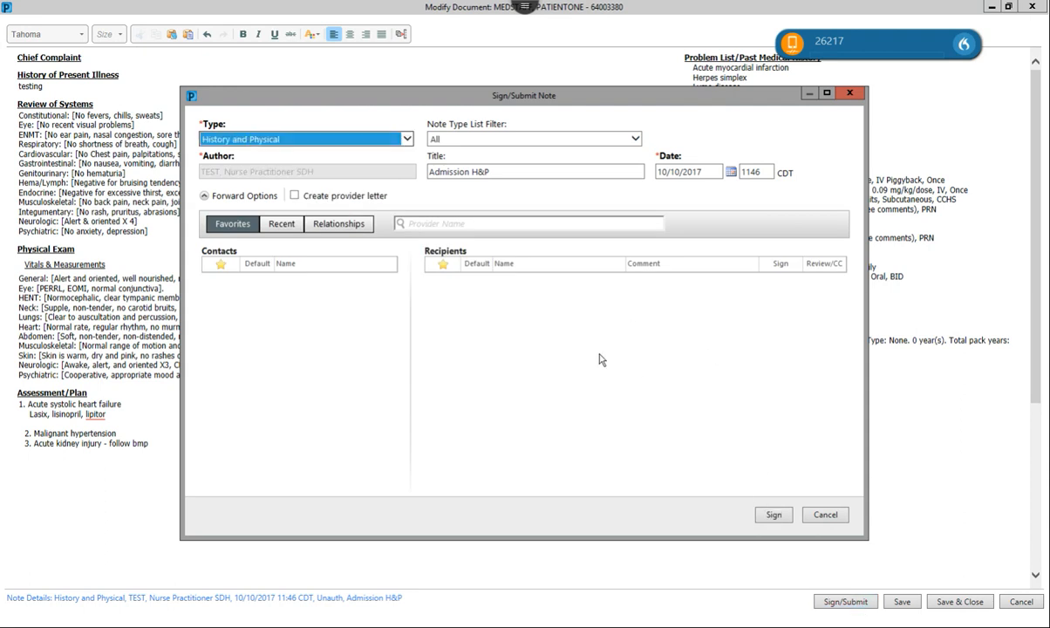
# Sign the modified Admission H&P as a Final Report and switch the chart to Internal Medicine View.
pyautogui.click(773, 513)
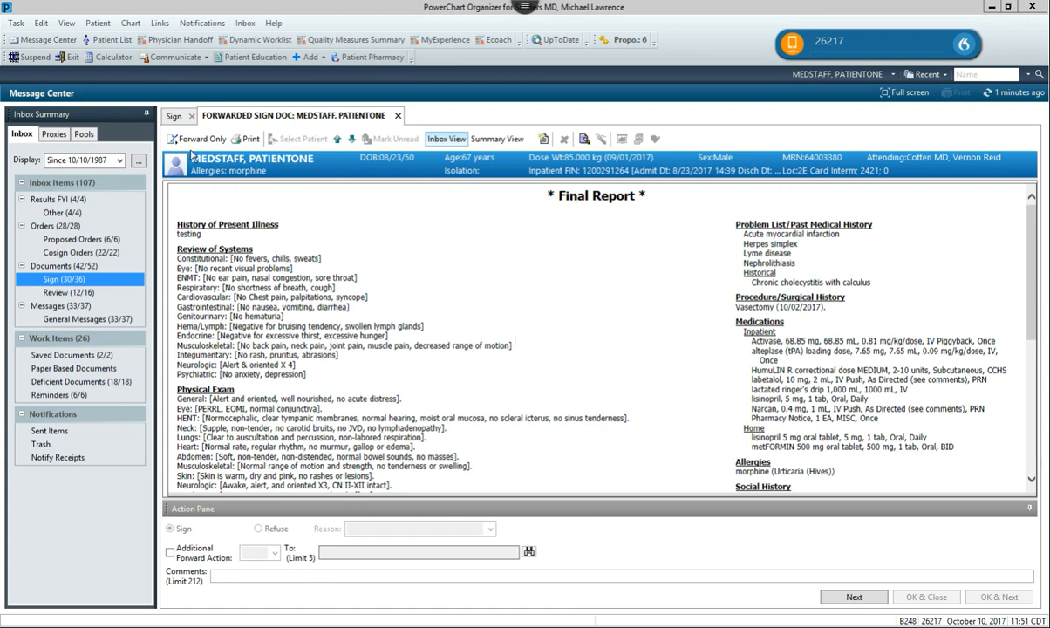
pyautogui.click(985, 73)
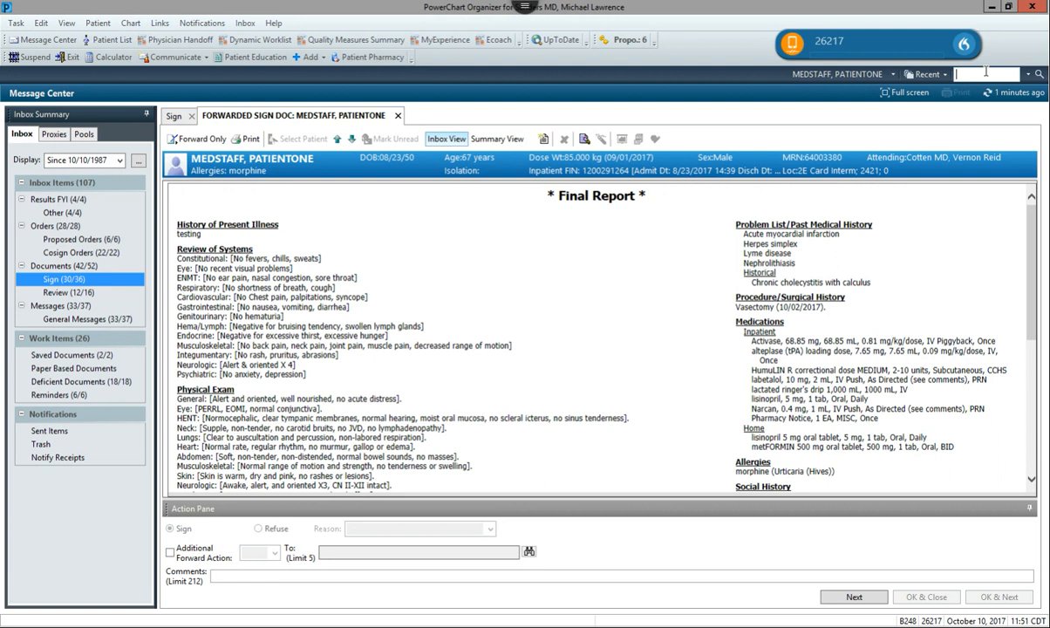
pyautogui.click(892, 74)
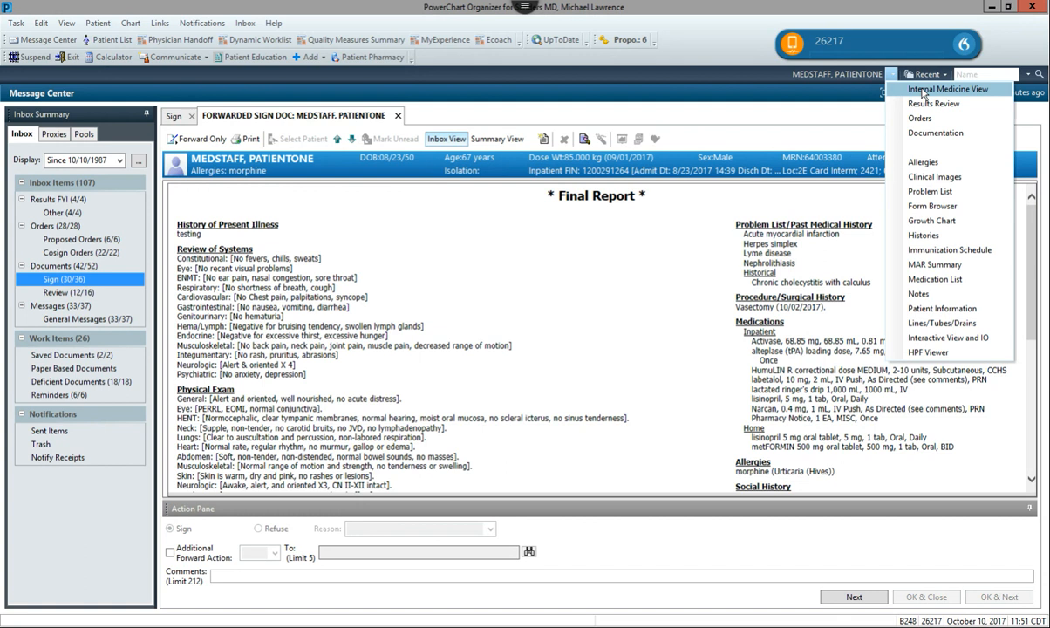
pyautogui.click(924, 91)
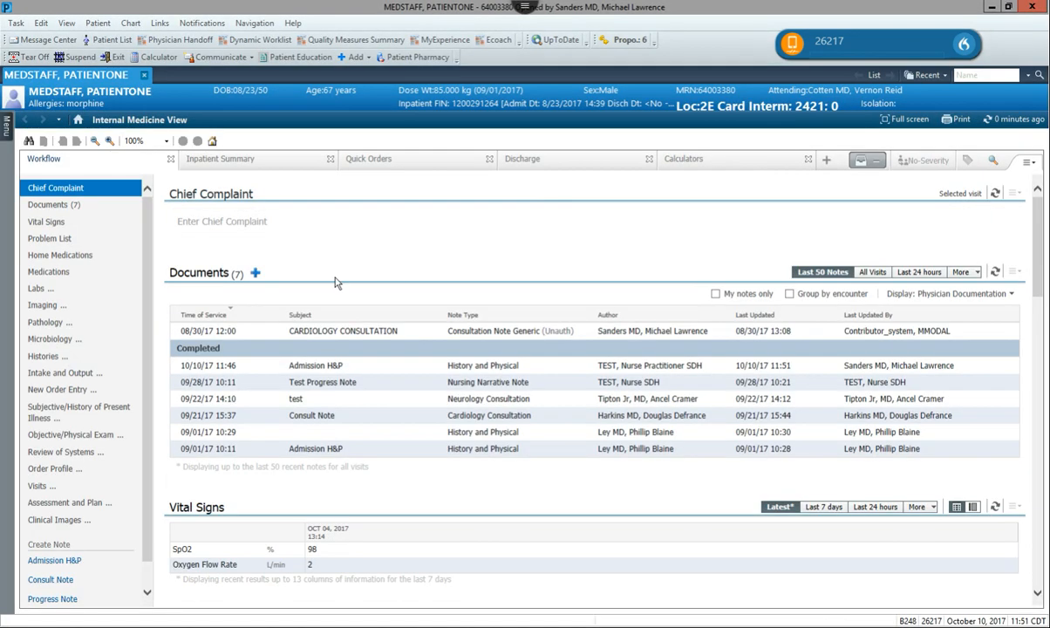
pyautogui.click(339, 373)
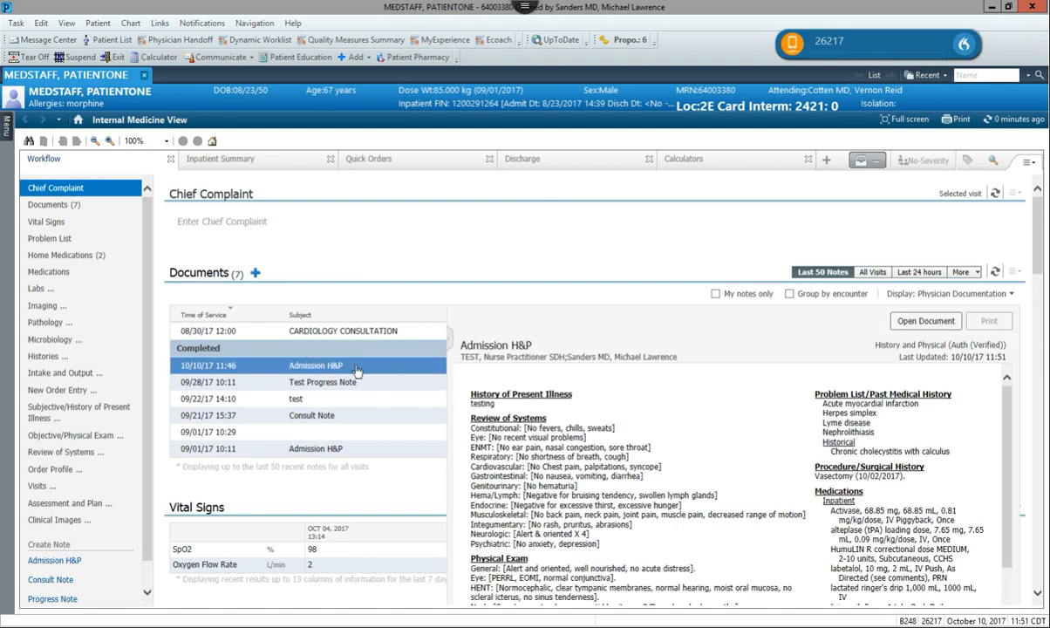
pyautogui.click(893, 321)
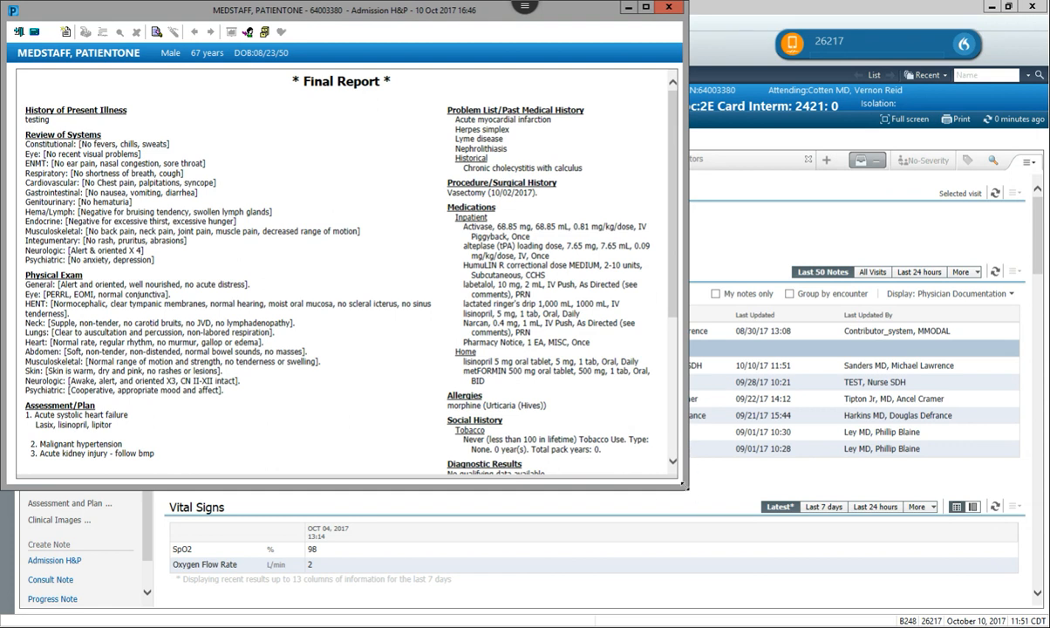
pyautogui.moveTo(685, 486)
pyautogui.mouseDown()
pyautogui.moveTo(740, 611)
pyautogui.moveTo(743, 589)
pyautogui.mouseUp()
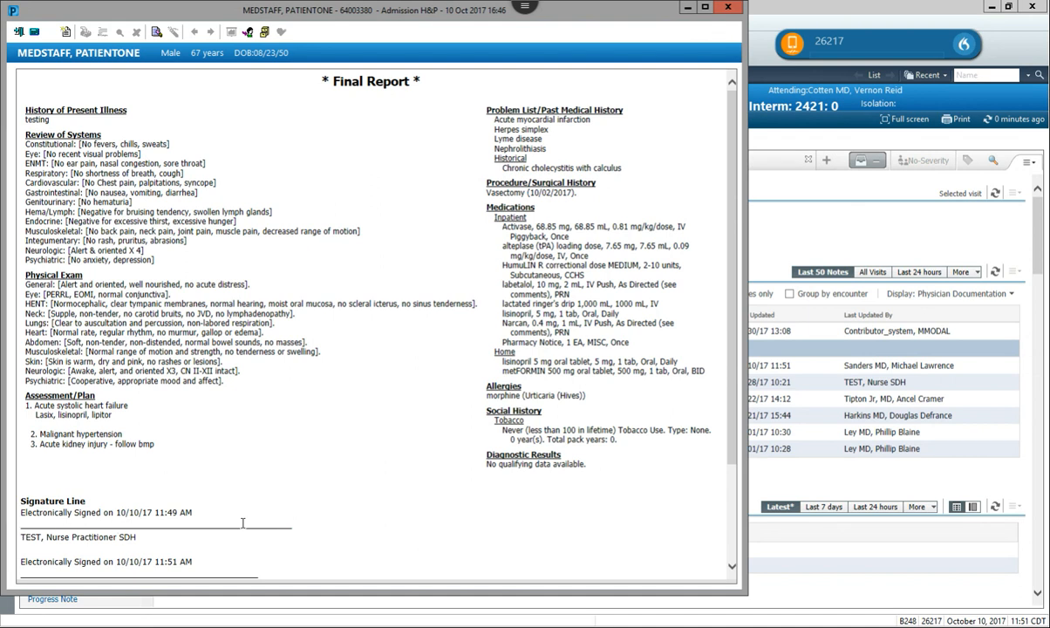
pyautogui.moveTo(732, 402); pyautogui.dragTo(731, 499)
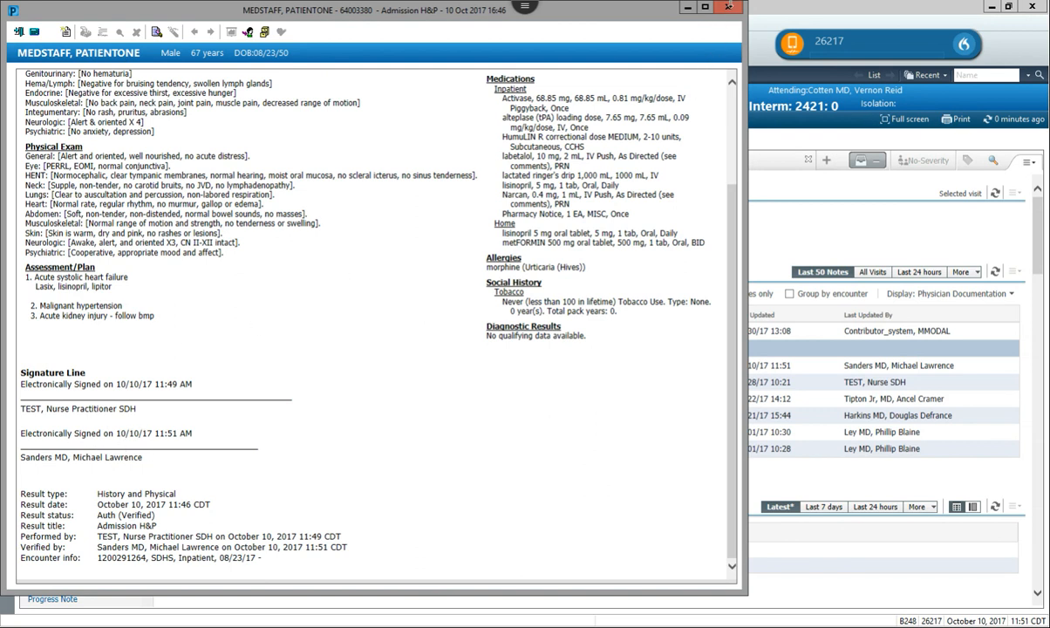
pyautogui.click(729, 6)
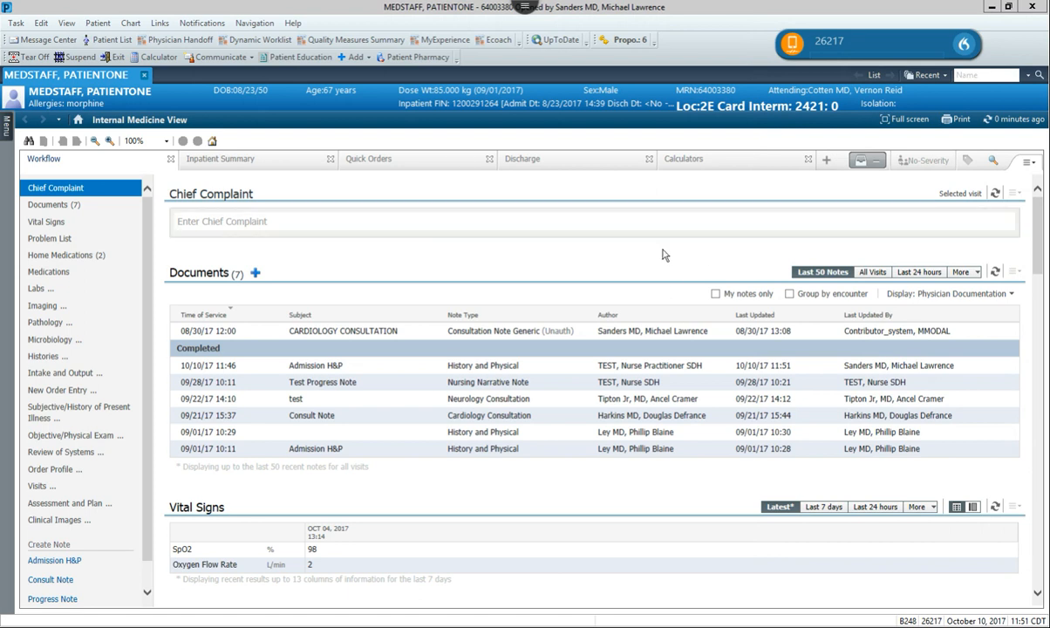